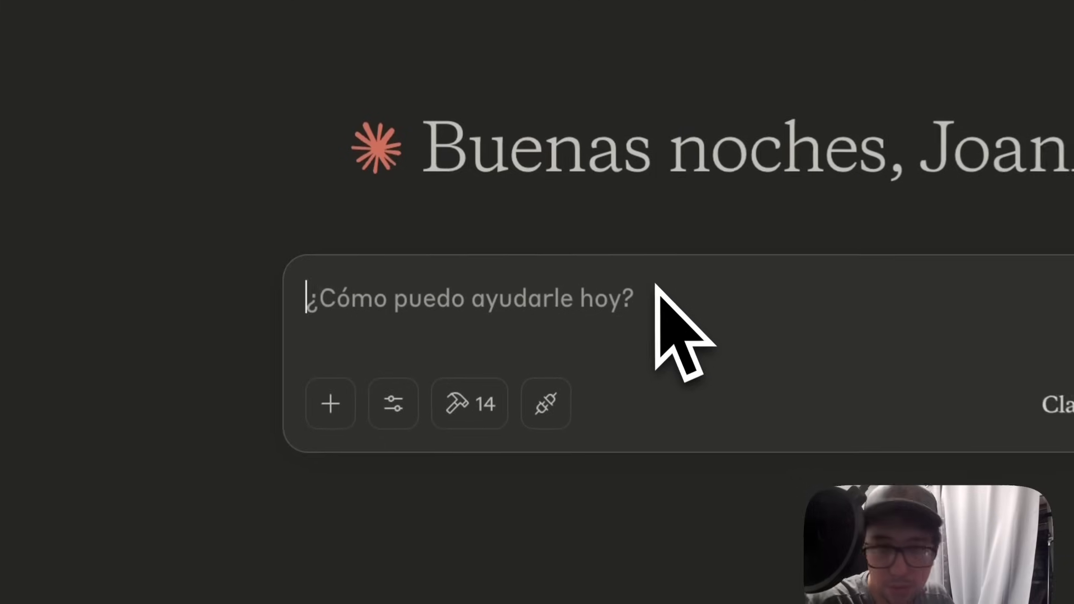
- Ask Claude to go to joanmedia.dev, open the Blog section, read the most recent post and use Cloud AI to summarize it in 3 bullet points
key("ctrl+v")
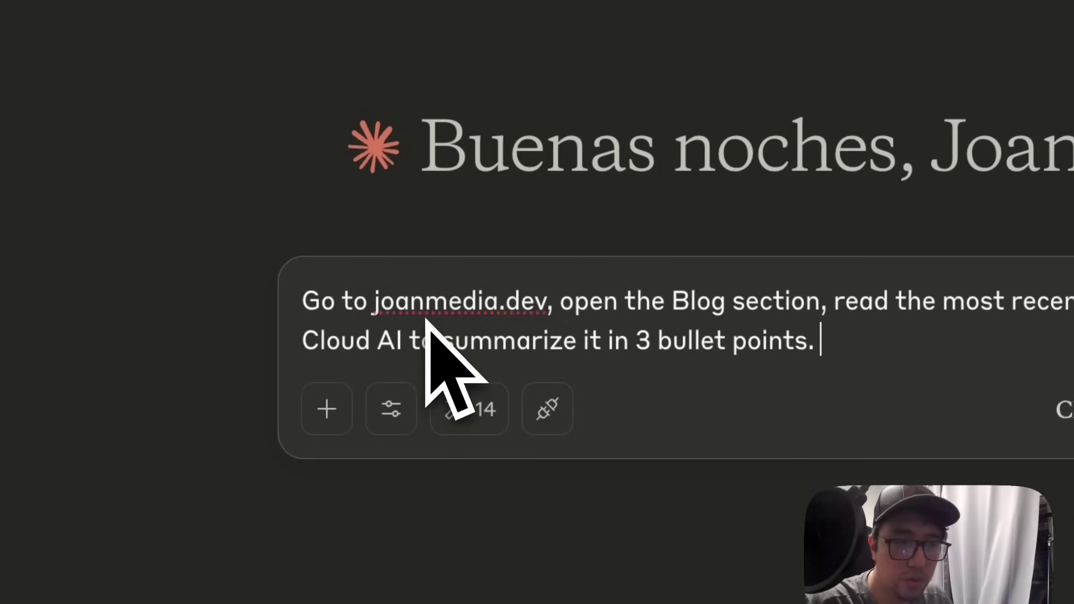
left_click_drag(547, 300, 302, 300)
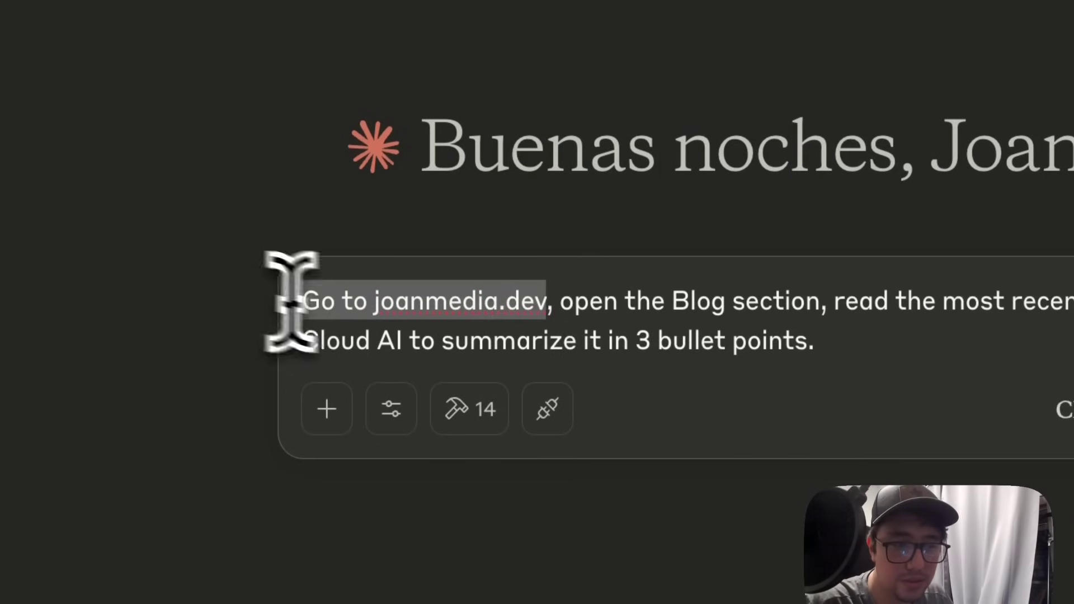
left_click(587, 324)
left_click_drag(602, 301, 825, 305)
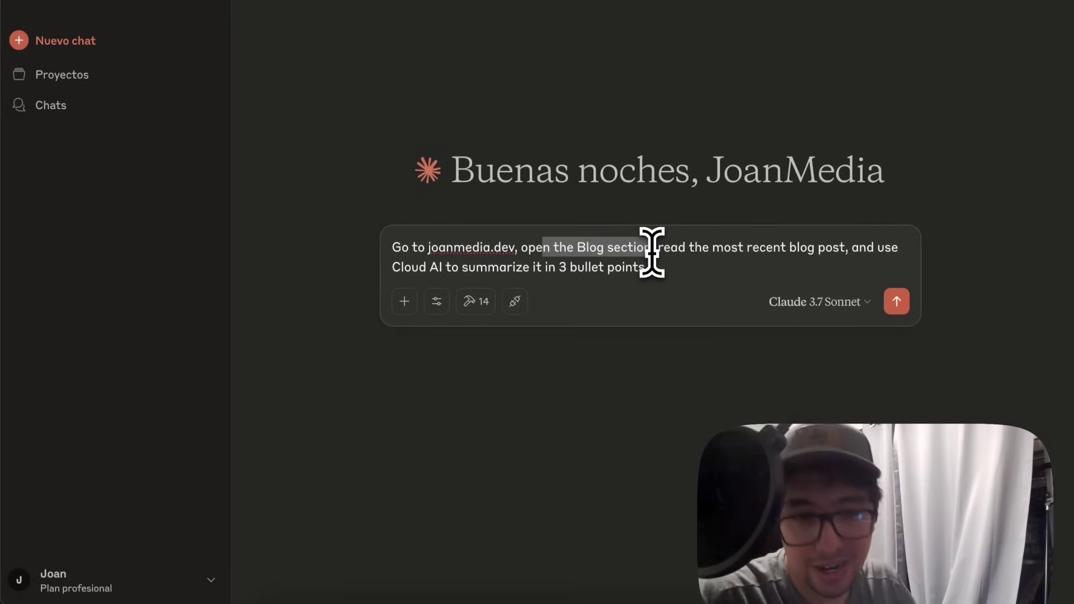
left_click(452, 268)
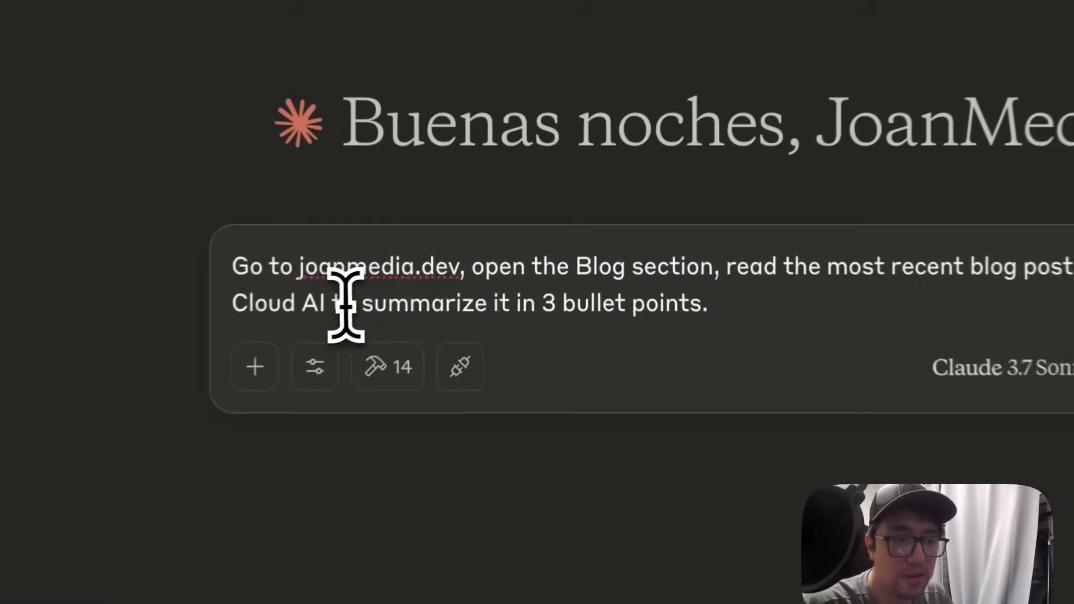
left_click_drag(346, 305, 646, 318)
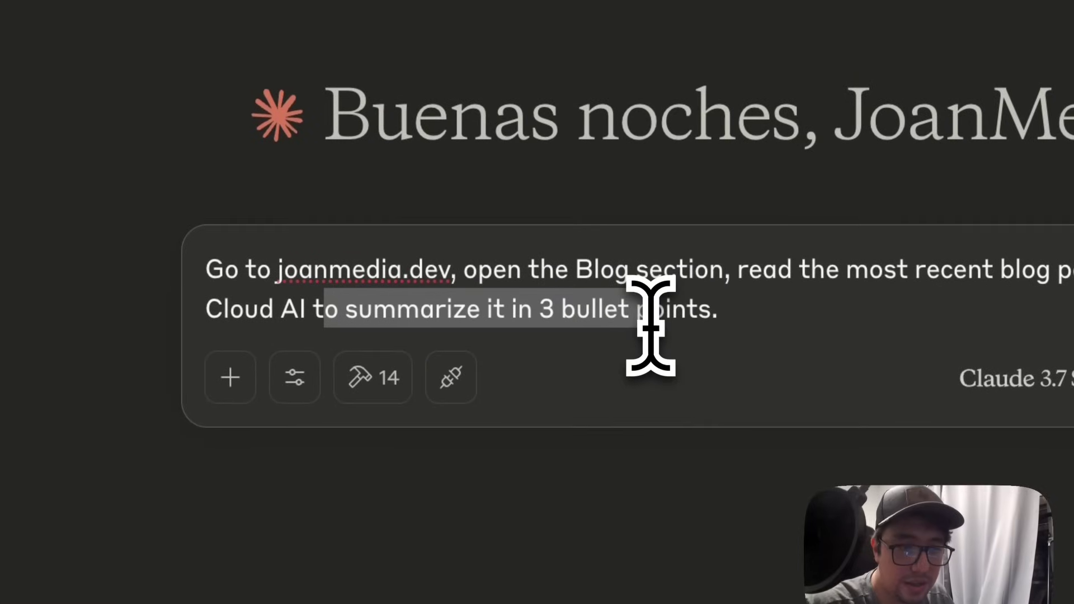
left_click(752, 313)
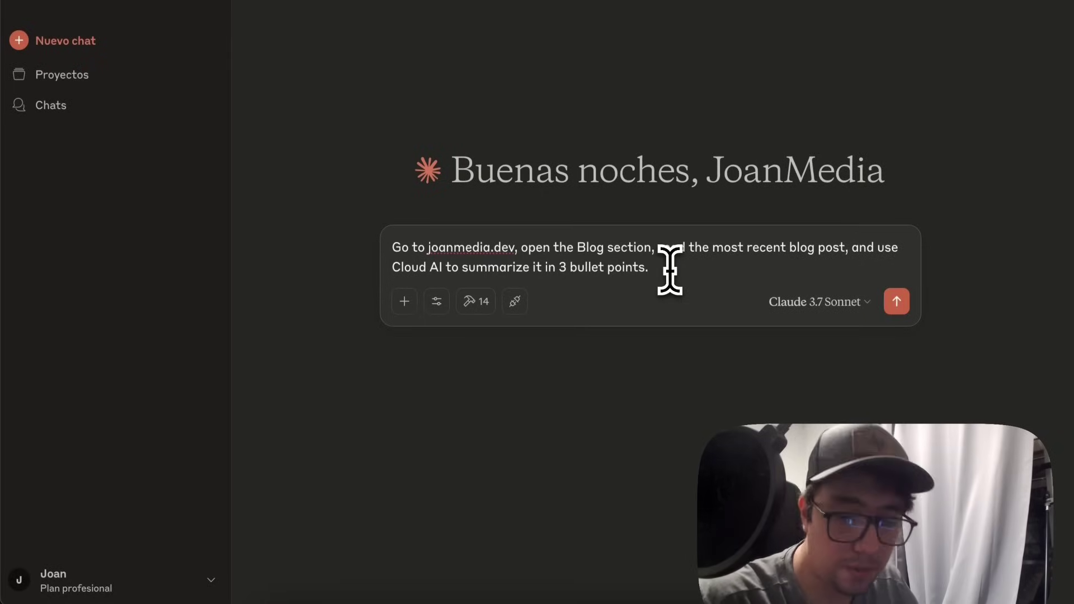
key("Return")
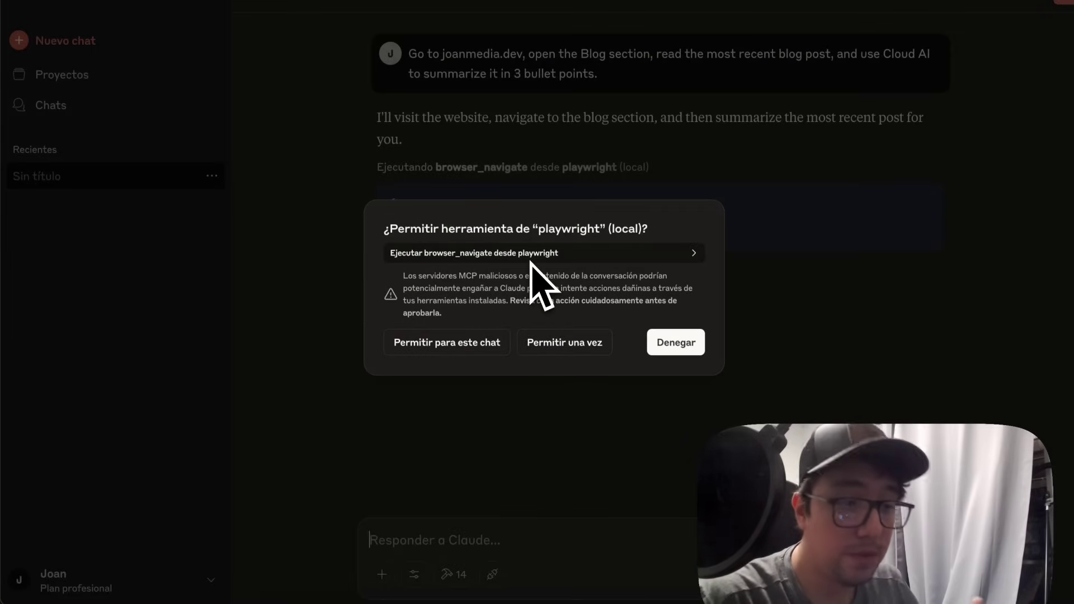
- Allow playwright's browser_navigate and browser_click tools for this chat
left_click(486, 343)
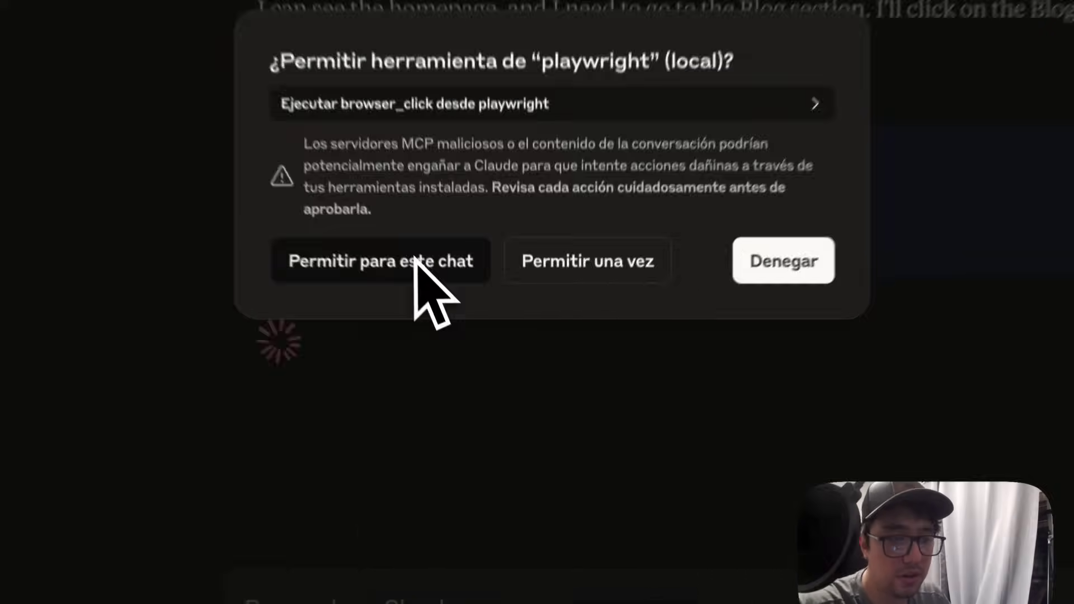
left_click(463, 343)
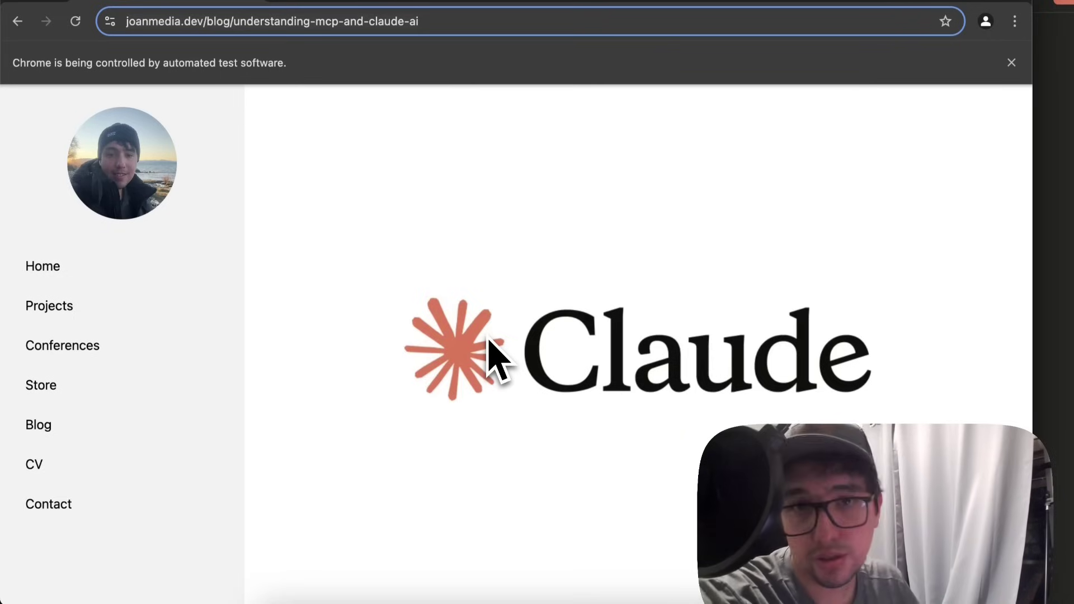
- Switch to Safari and read the article "Understanding MCP and Claude AI", covering what MCP is and what an MCP Server does
key("super+Tab")
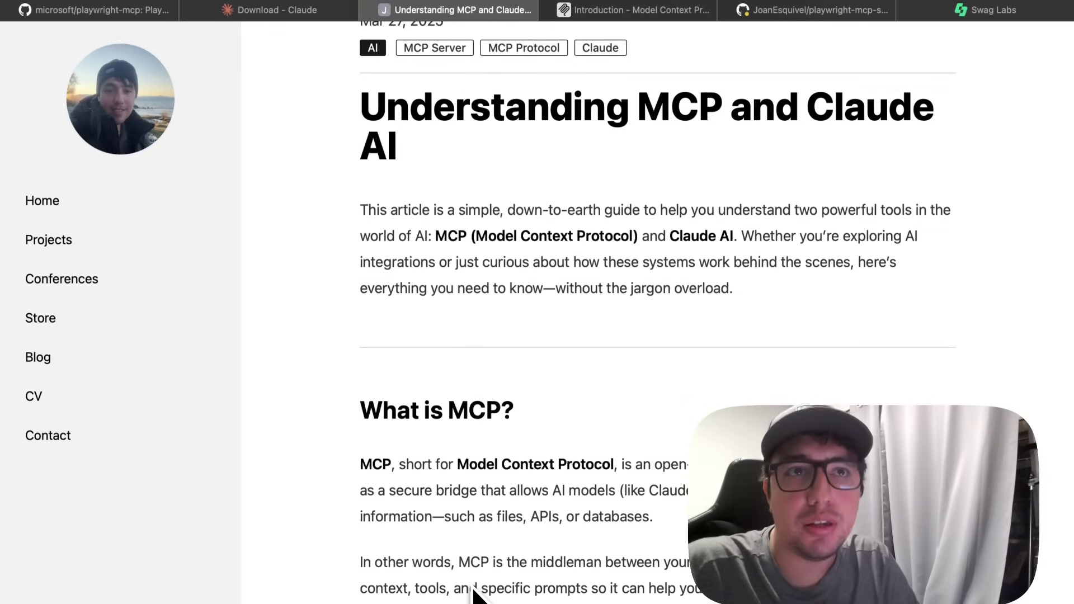
scroll(638, 425, "down", 6)
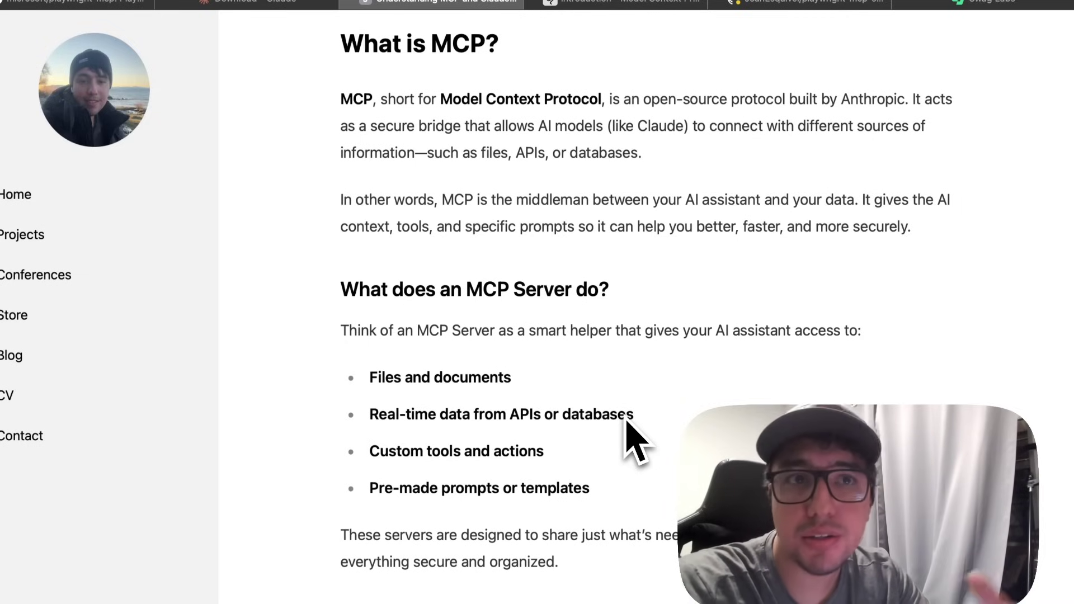
scroll(627, 421, "down", 5)
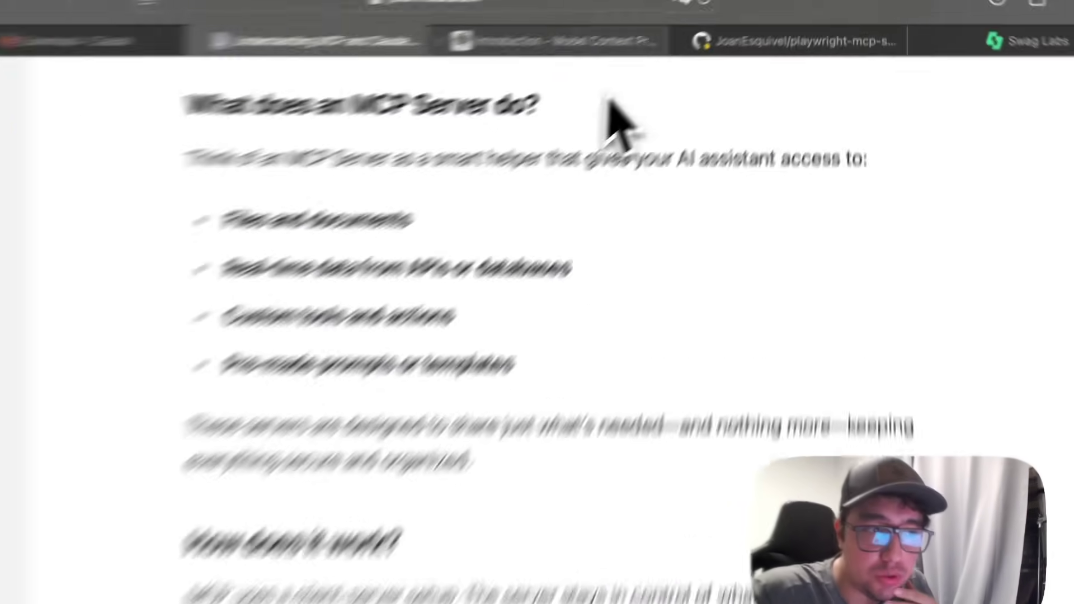
- Review the Introduction page on modelcontextprotocol.io, including its address, the general architecture diagram and the Get started section
left_click(634, 15)
left_click(357, 28)
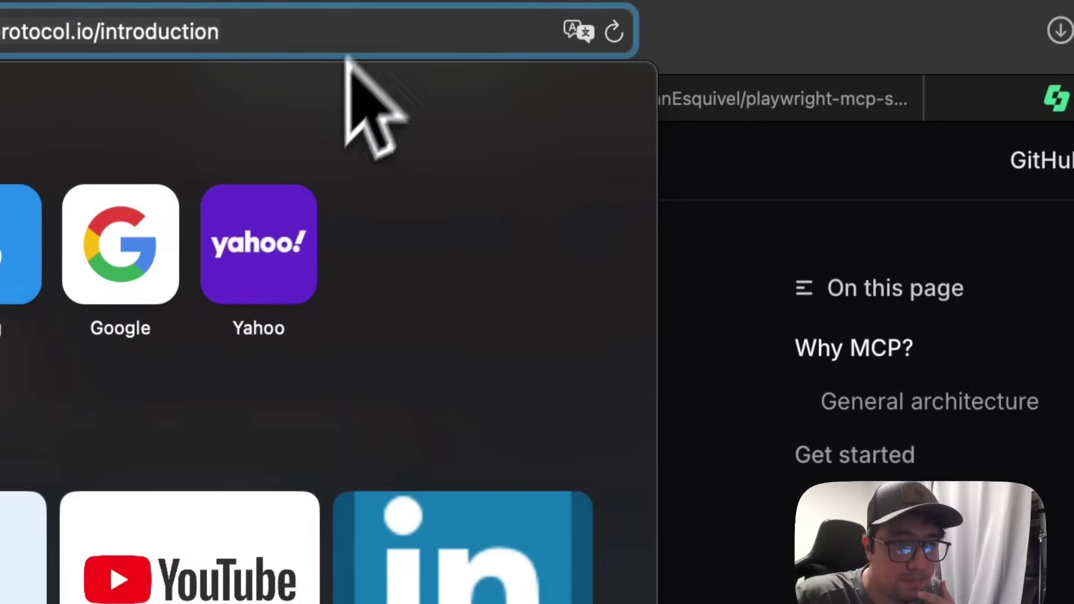
left_click(774, 228)
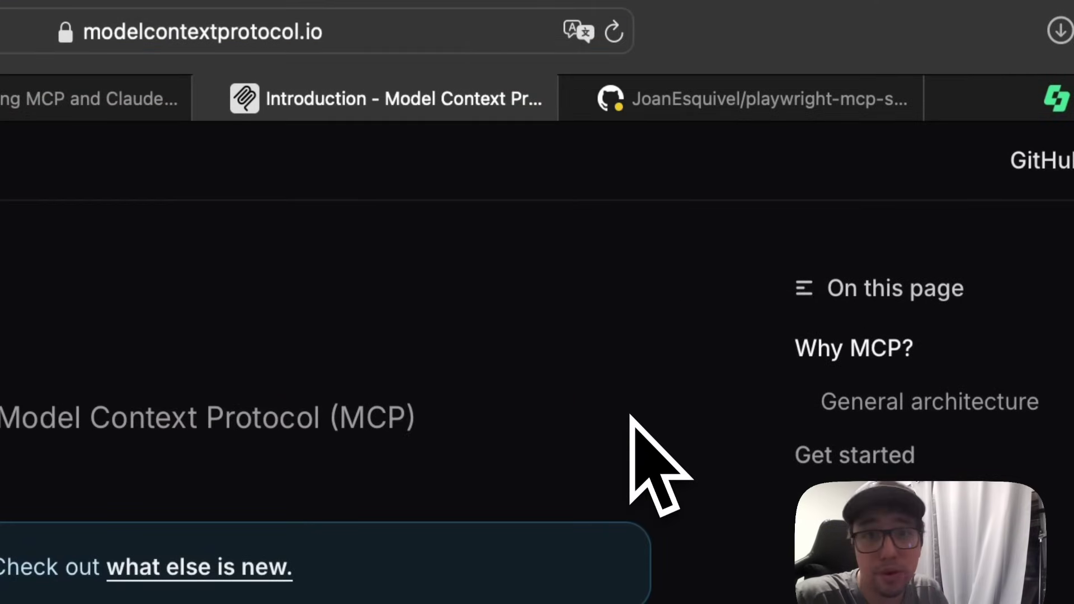
left_click(358, 28)
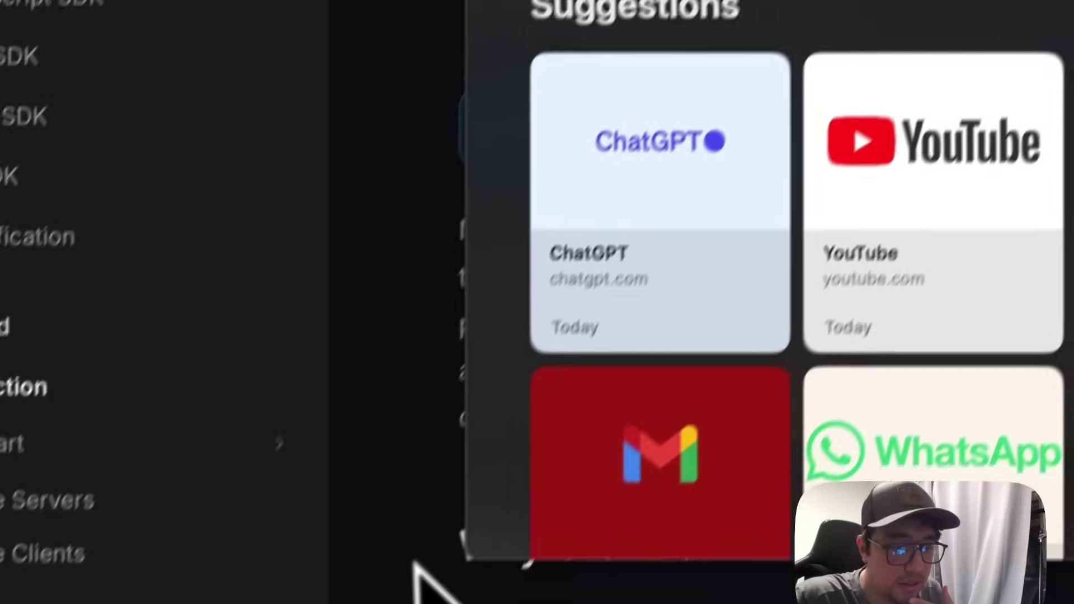
left_click(419, 588)
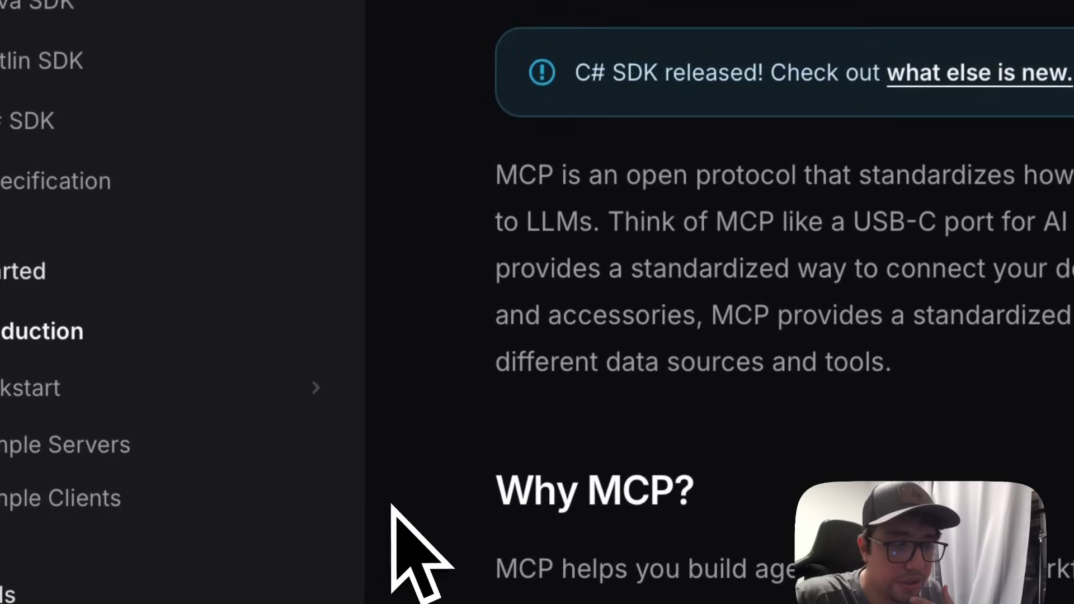
scroll(392, 505, "down", 15)
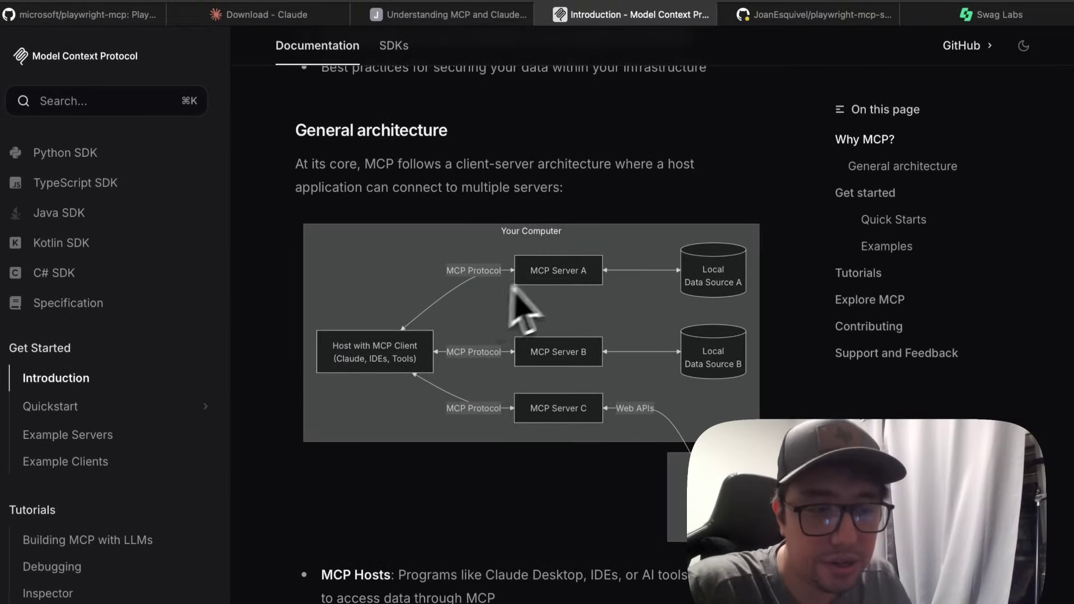
scroll(467, 299, "down", 10)
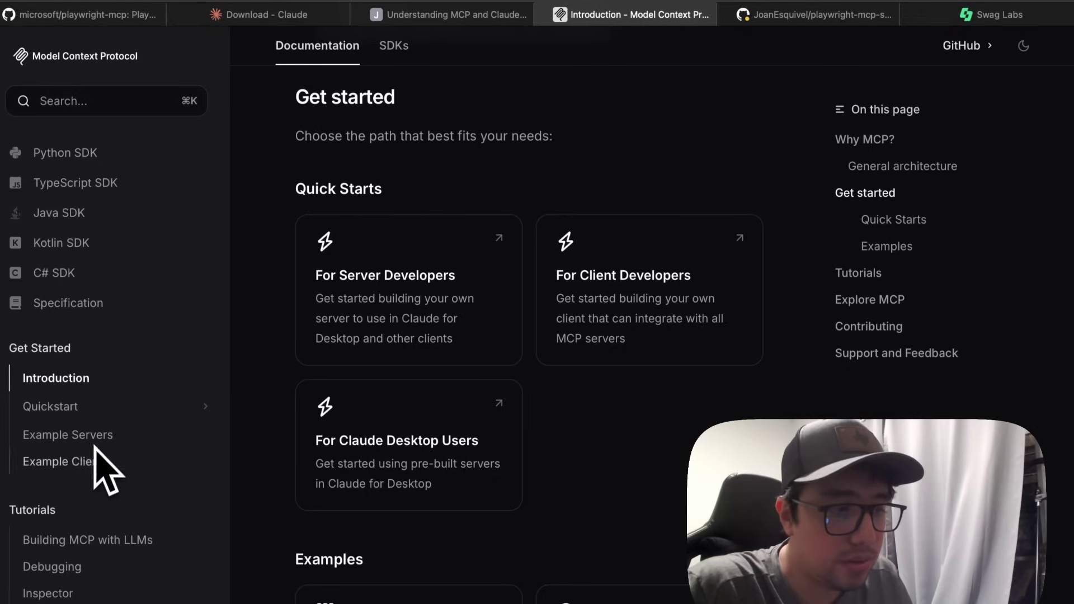
scroll(167, 464, "down", 3)
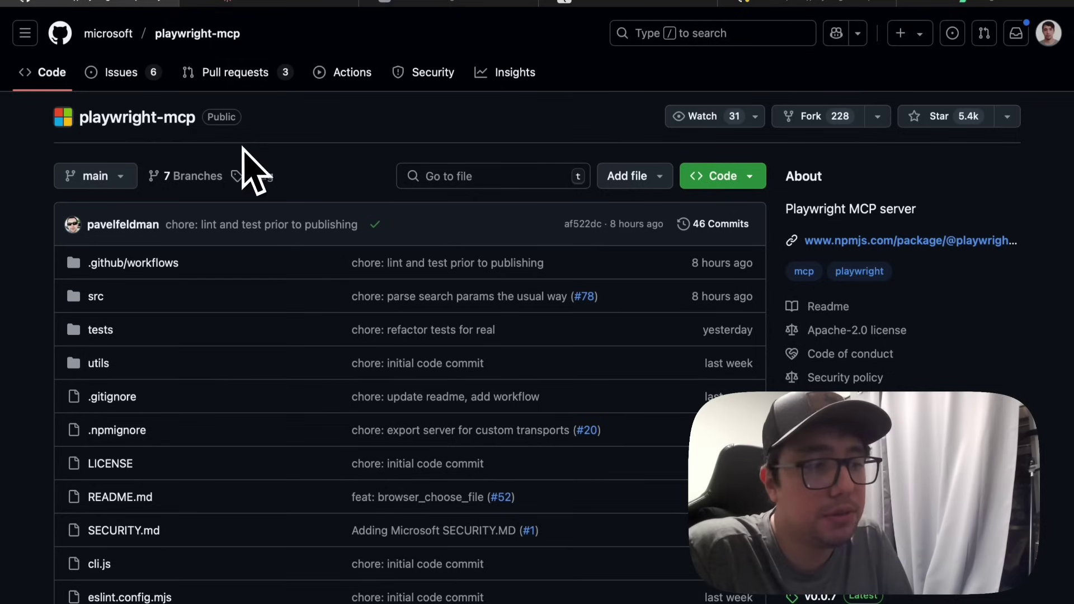
- Examine the README of microsoft/playwright-mcp on GitHub, covering its description, Key Features, Use Cases and Example config
scroll(238, 146, "down", 1)
scroll(240, 150, "down", 14)
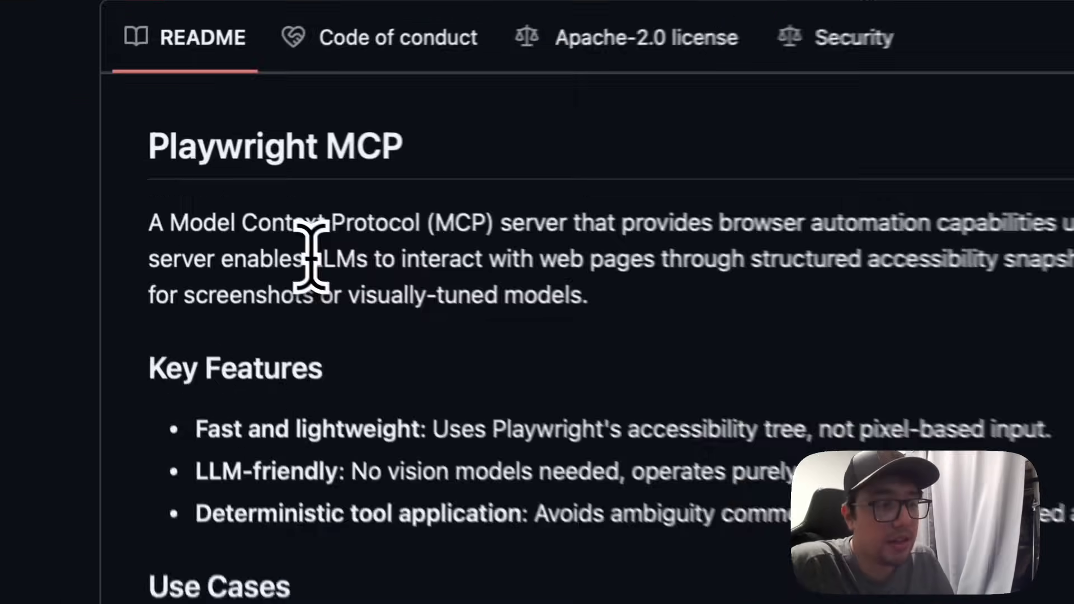
left_click_drag(166, 183, 260, 187)
left_click_drag(520, 282, 656, 268)
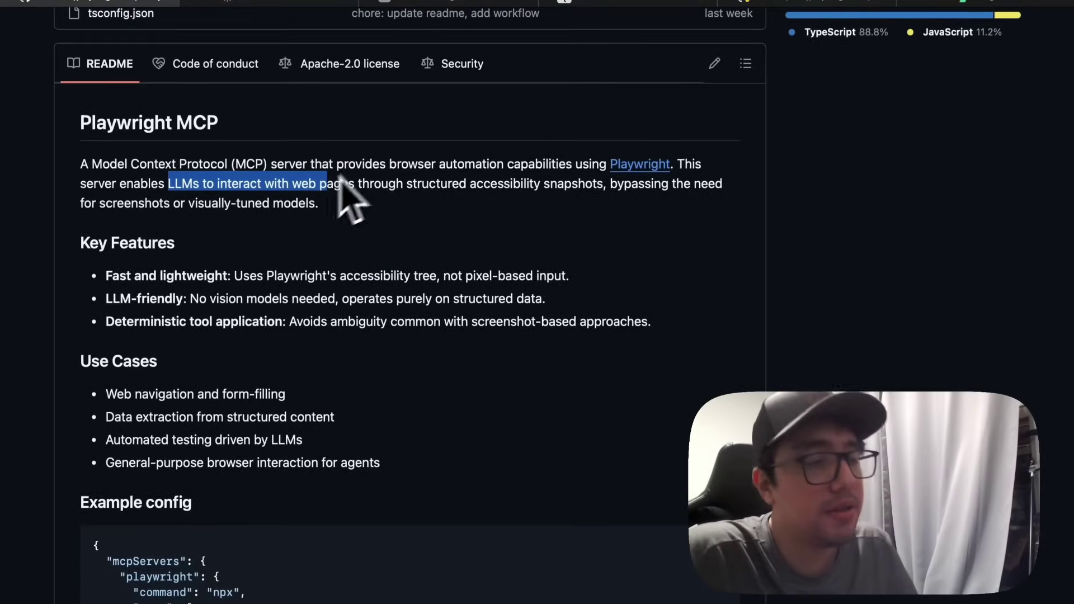
left_click_drag(331, 203, 88, 205)
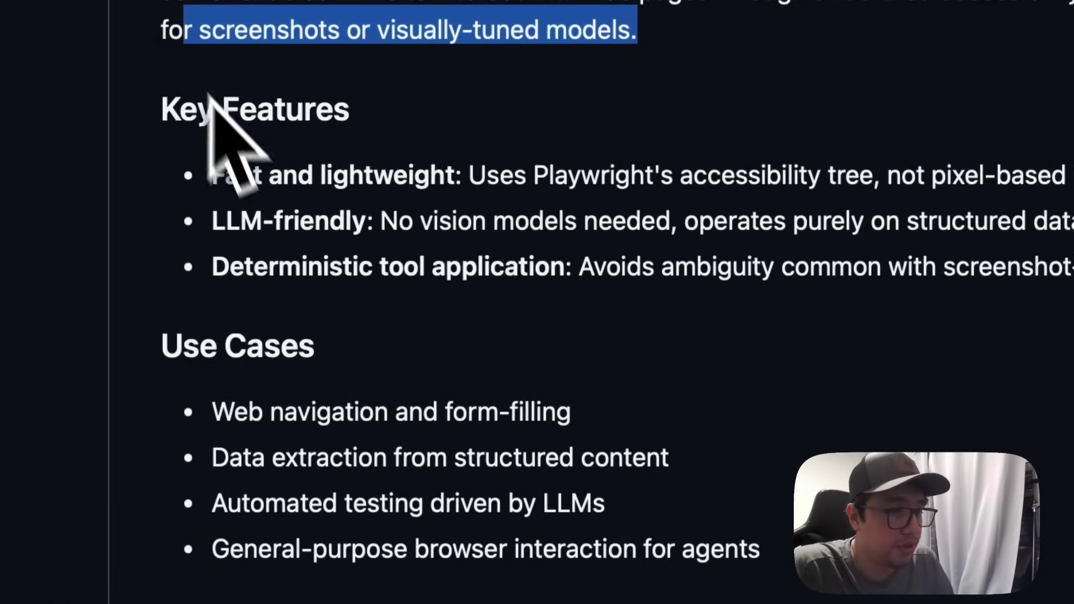
left_click_drag(352, 111, 158, 108)
double_click(310, 345)
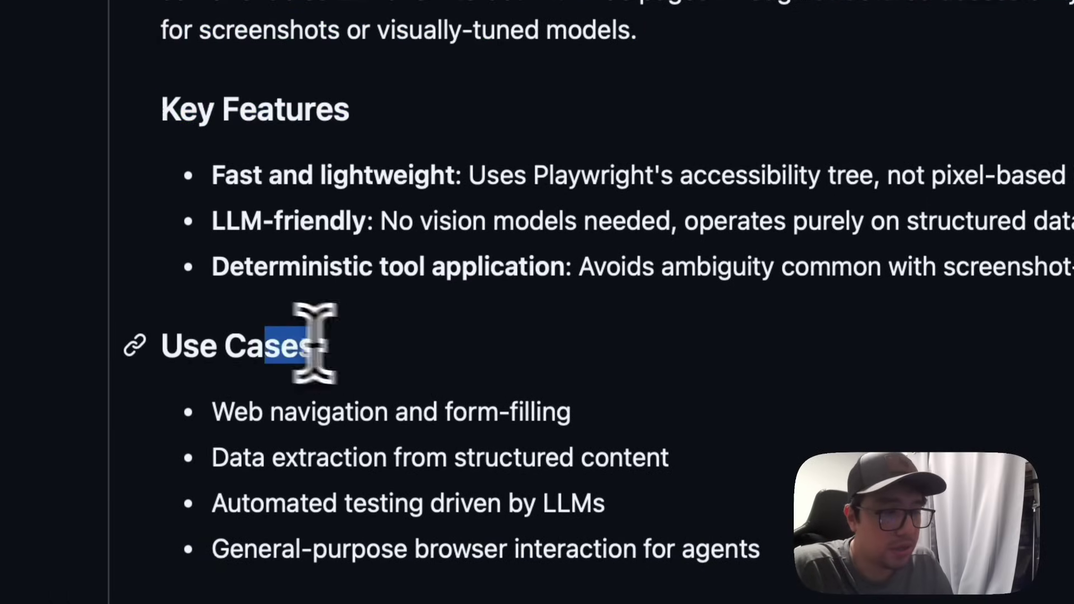
left_click(162, 339)
scroll(162, 339, "down", 5)
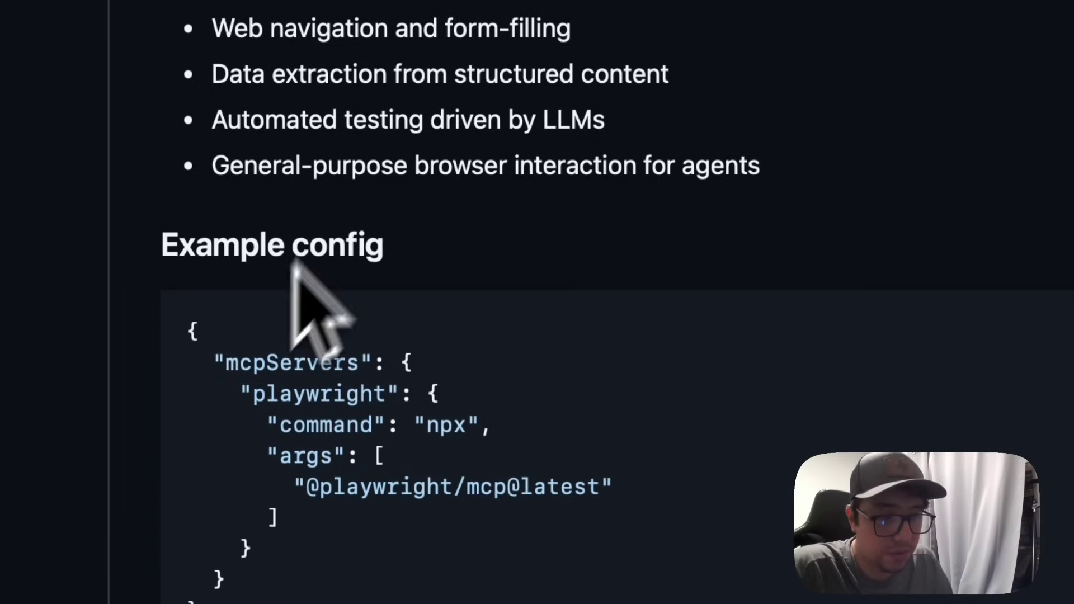
scroll(288, 347, "down", 2)
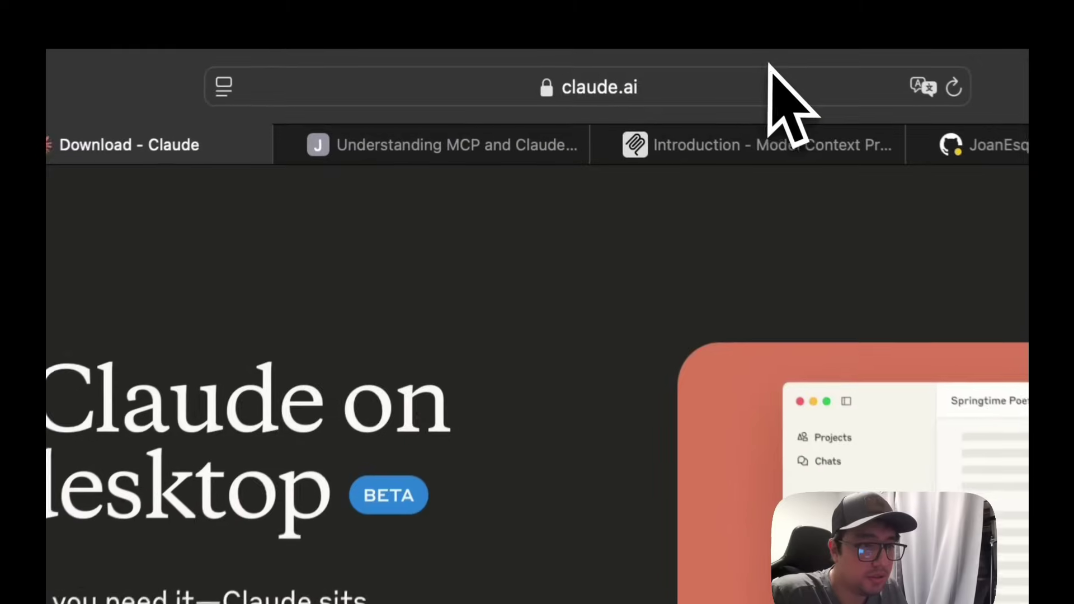
- Check the address and the available operating system downloads on the claude.ai desktop download page
left_click(671, 45)
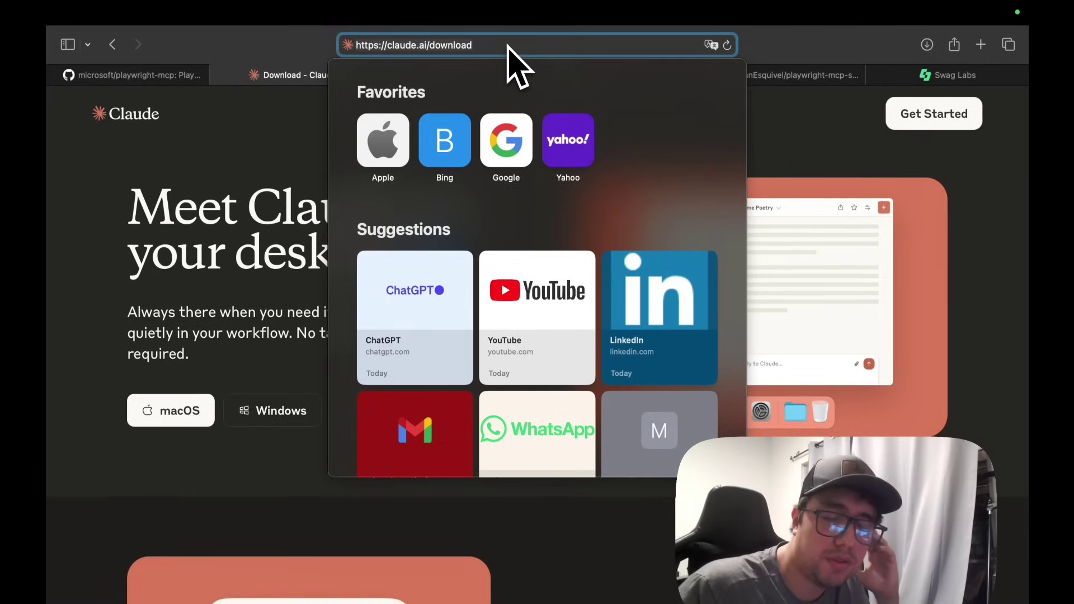
key("Escape")
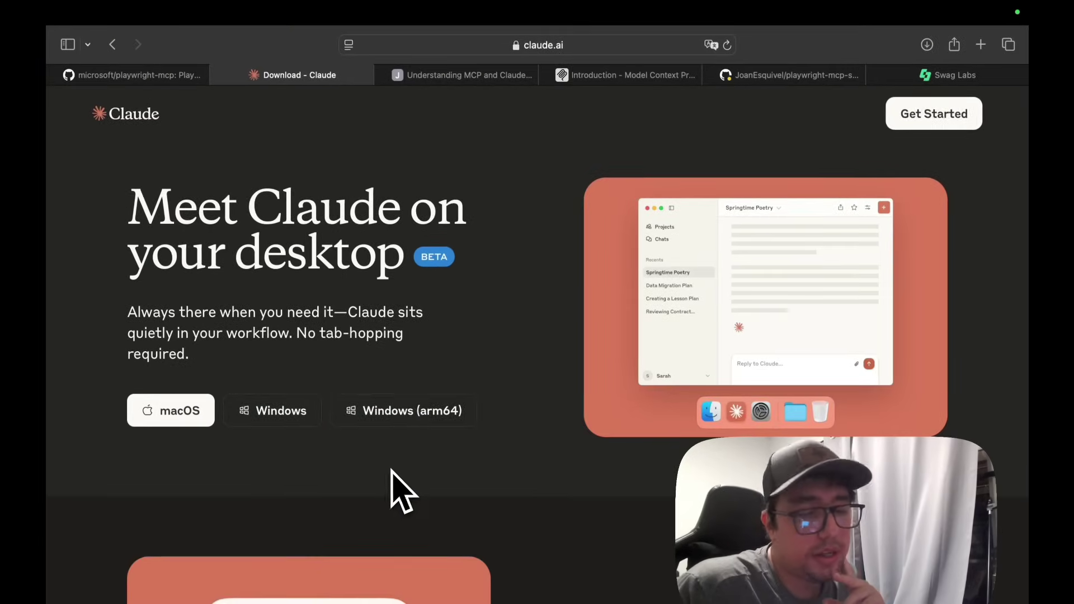
scroll(393, 473, "down", 3)
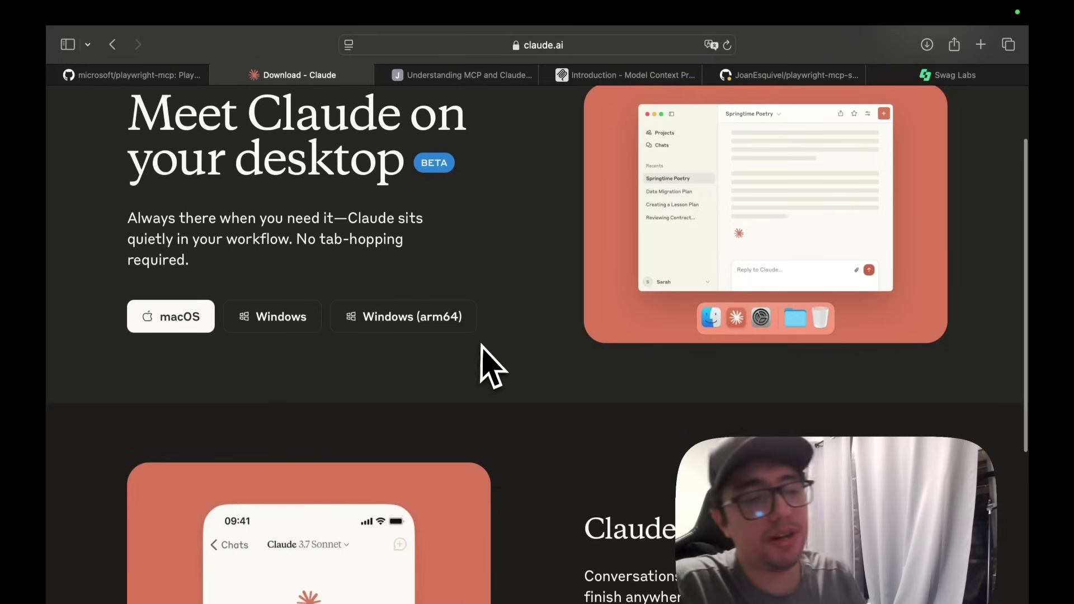
- Switch to the Claude desktop app and reveal its configuration file from the Developer settings
key("super+Tab")
key("super+Tab")
key("super+Tab")
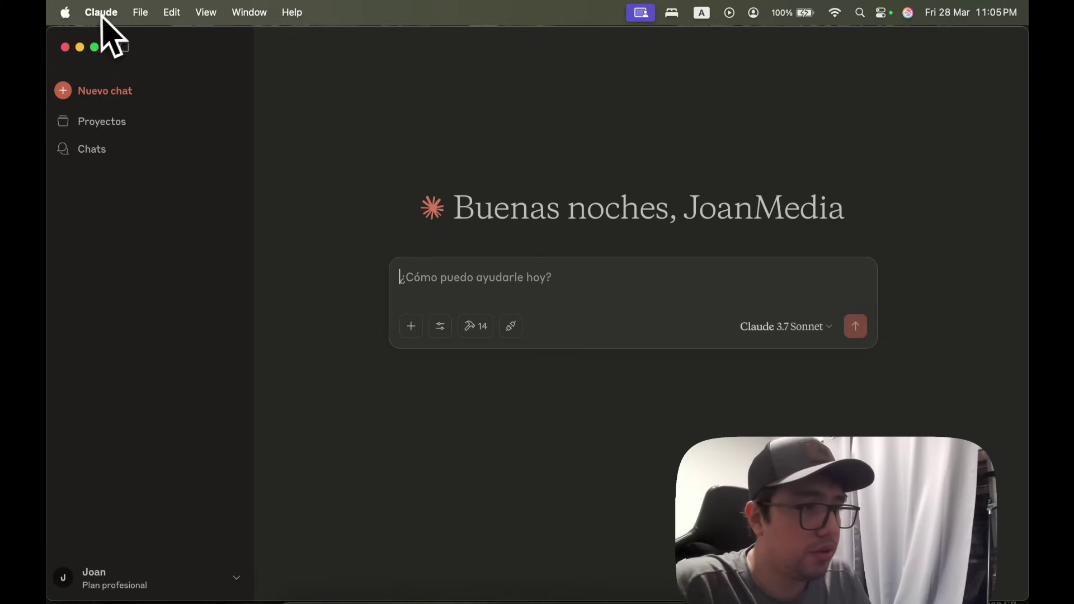
left_click(143, 16)
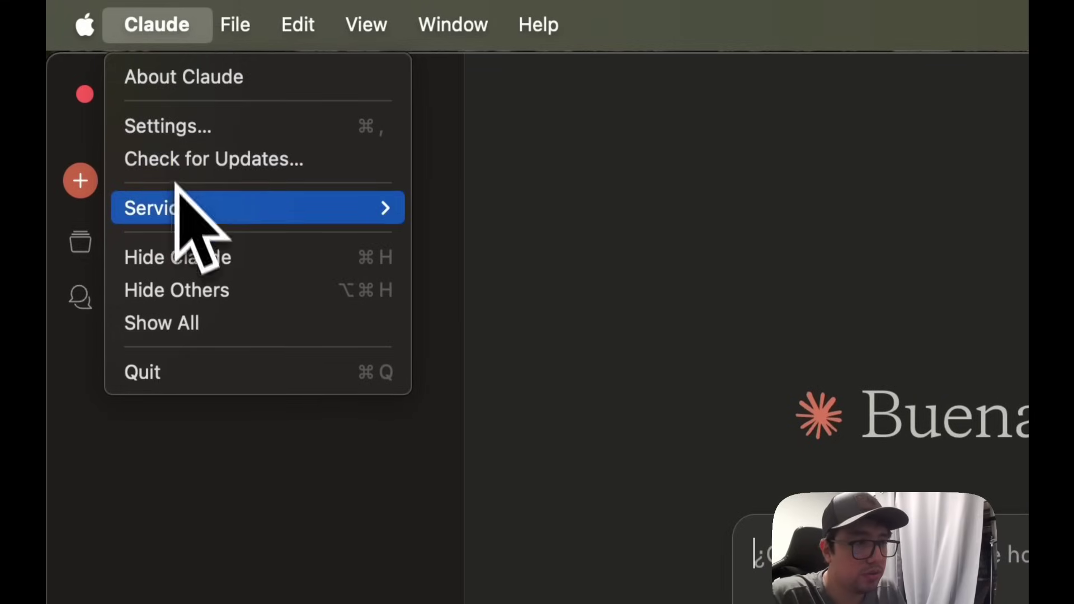
left_click(212, 130)
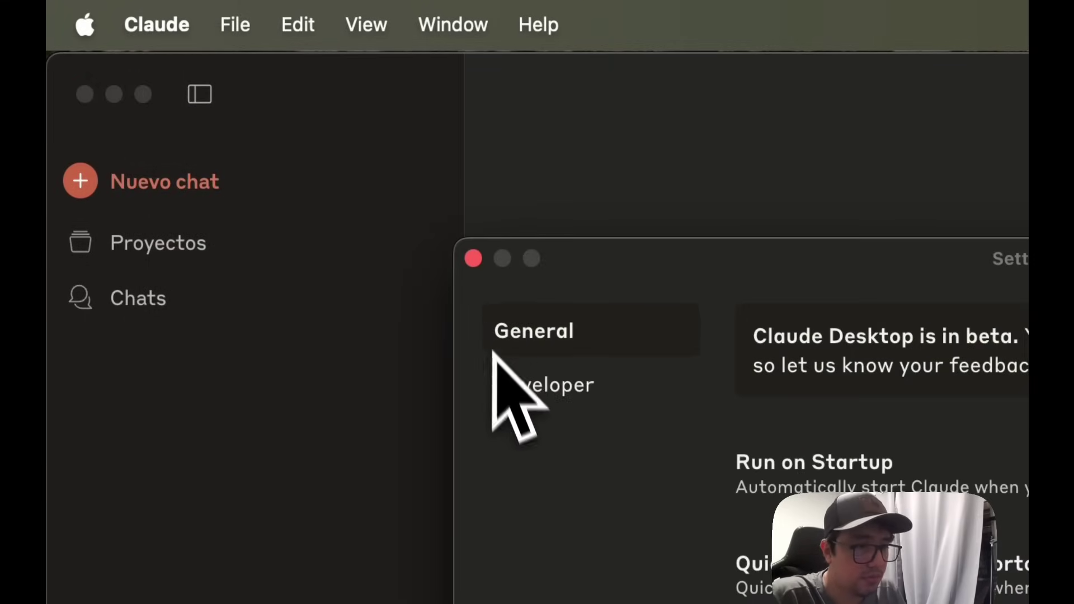
left_click(566, 395)
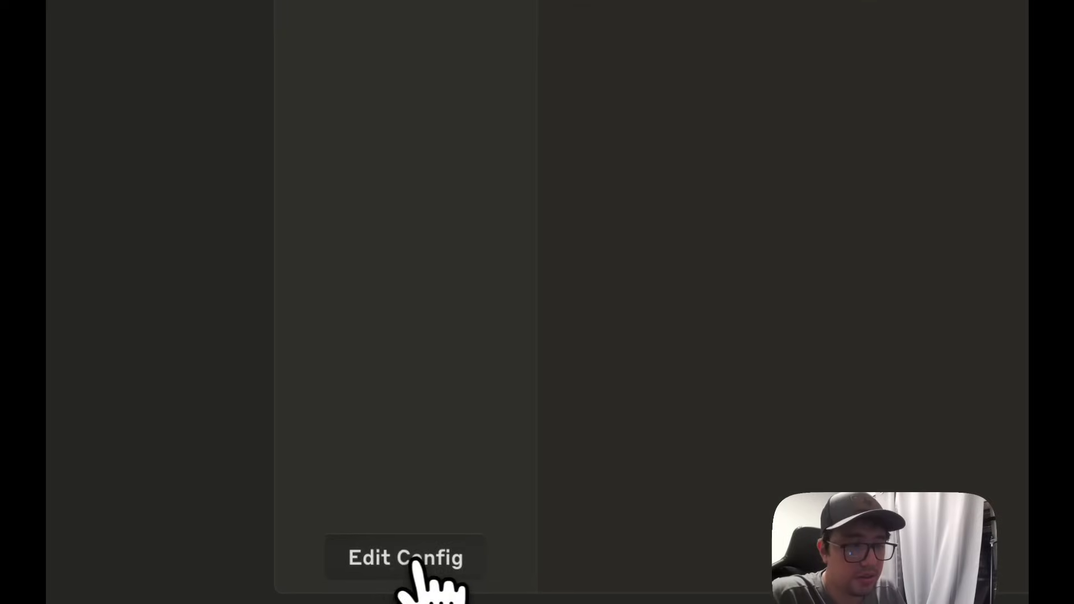
left_click(410, 559)
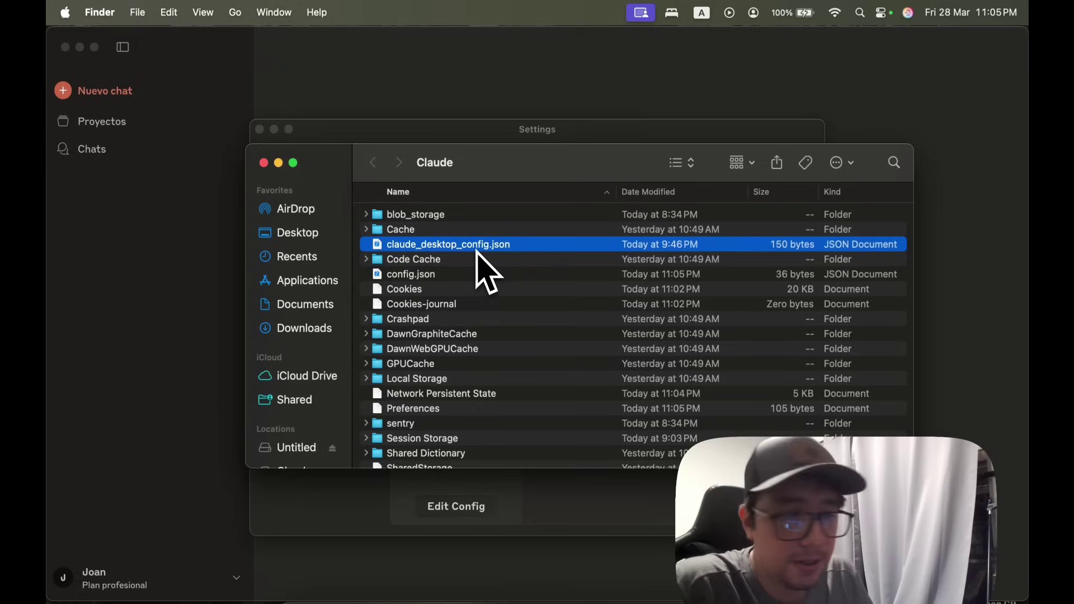
- Open claude_desktop_config.json in Cursor
right_click(474, 250)
mouse_move(403, 330)
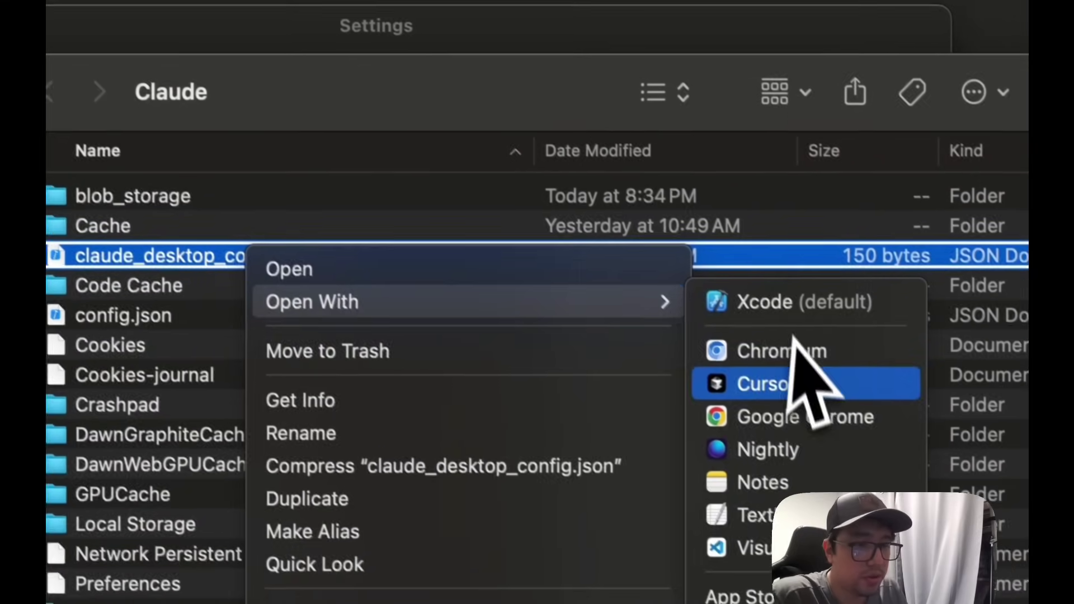
left_click(791, 394)
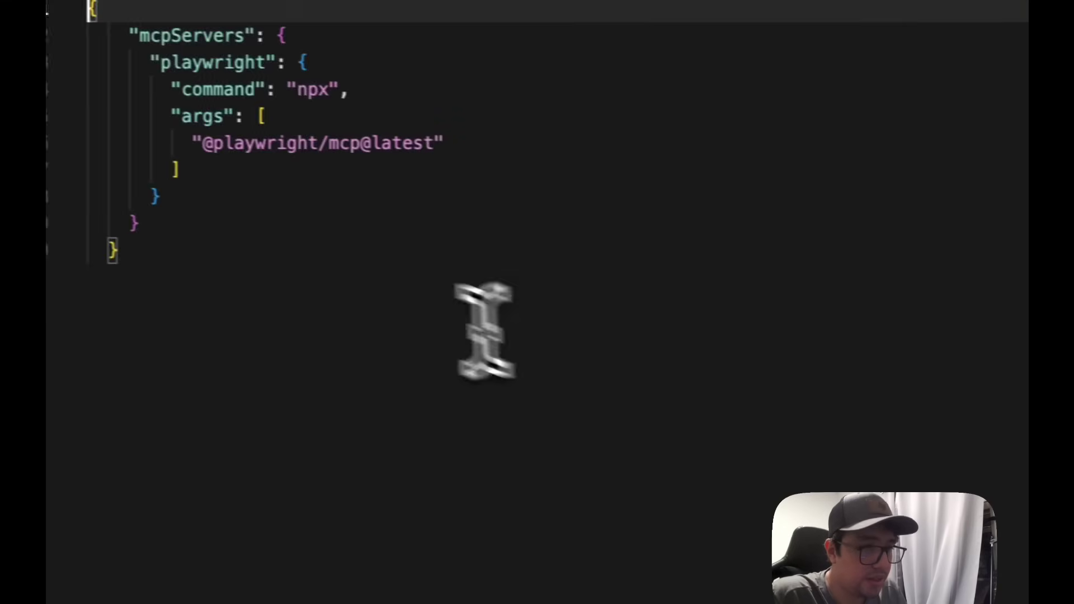
- Format the claude_desktop_config.json document so its JSON indentation is consistent
left_click_drag(297, 367, 218, 127)
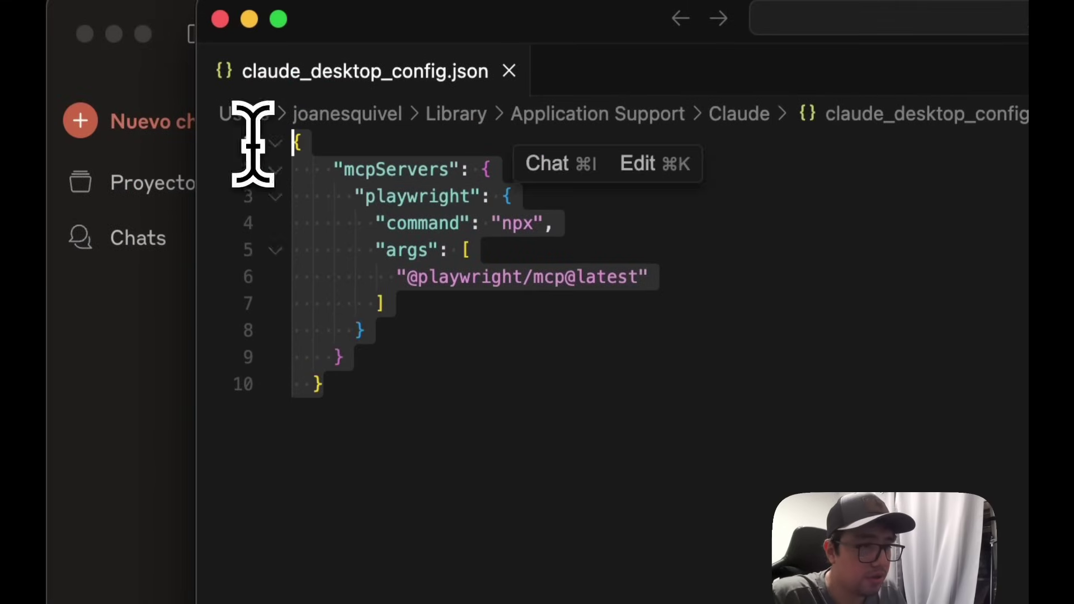
left_click(345, 280)
right_click(383, 304)
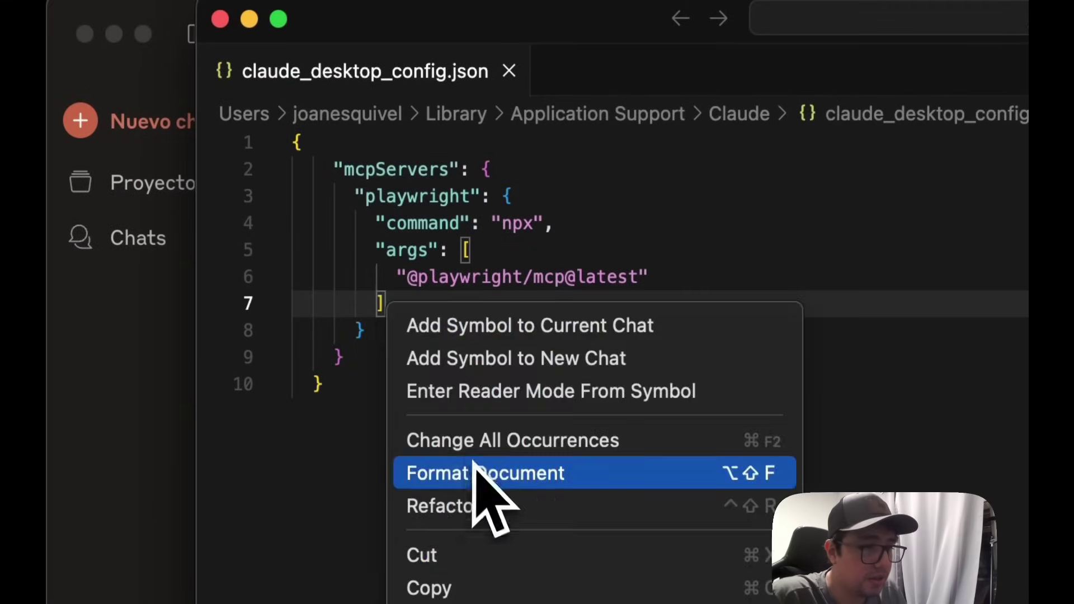
left_click(475, 473)
left_click(471, 363)
left_click(372, 311)
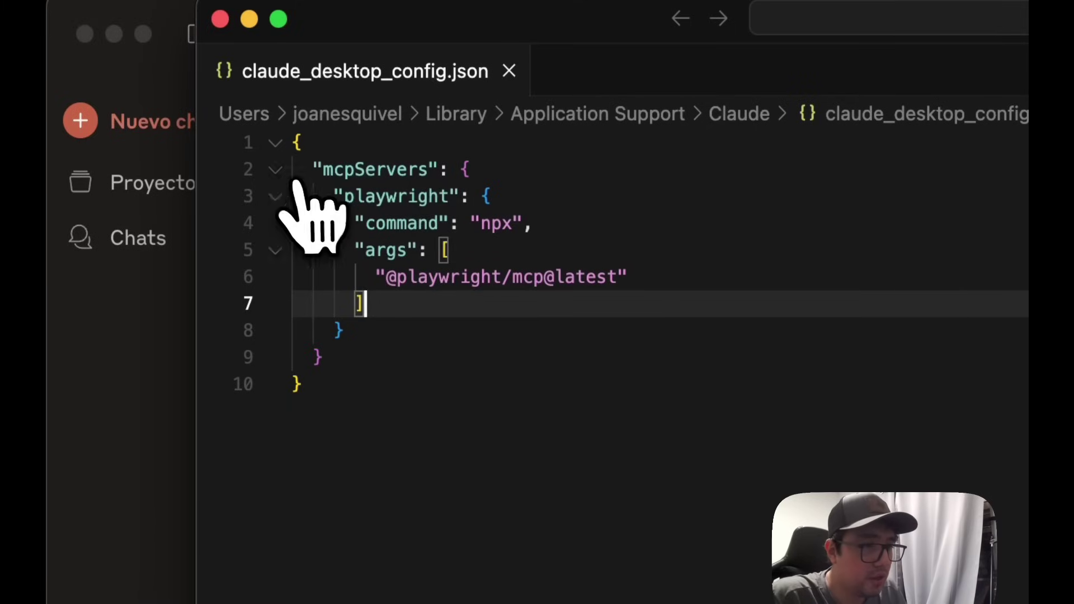
- Inspect the structure of the mcpServers and playwright entries by collapsing and expanding their blocks
left_click(276, 170)
left_click_drag(424, 169, 305, 179)
left_click(276, 170)
left_click(276, 196)
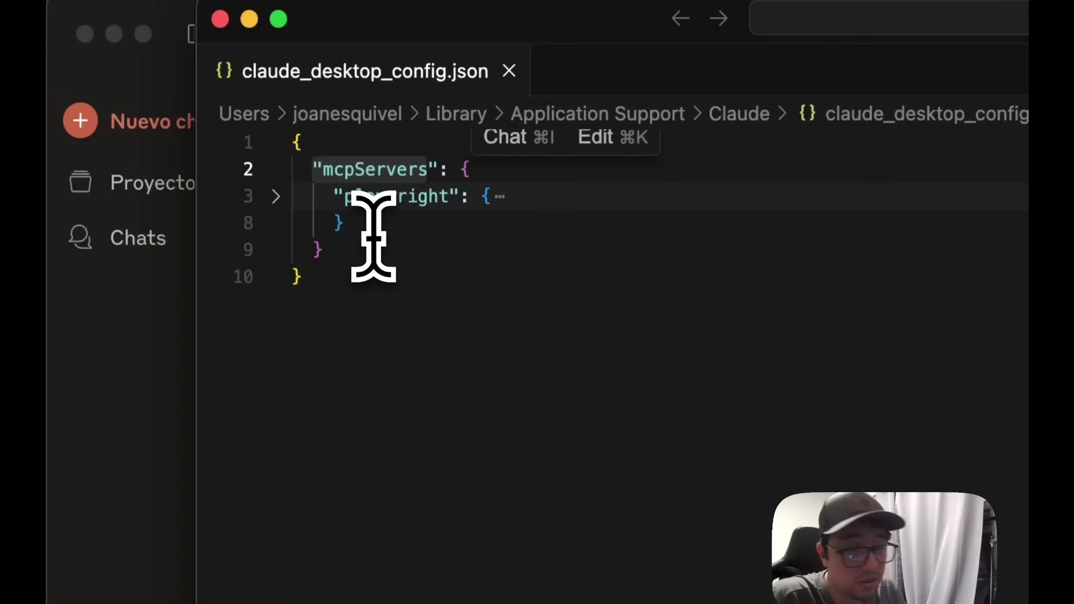
left_click(431, 195)
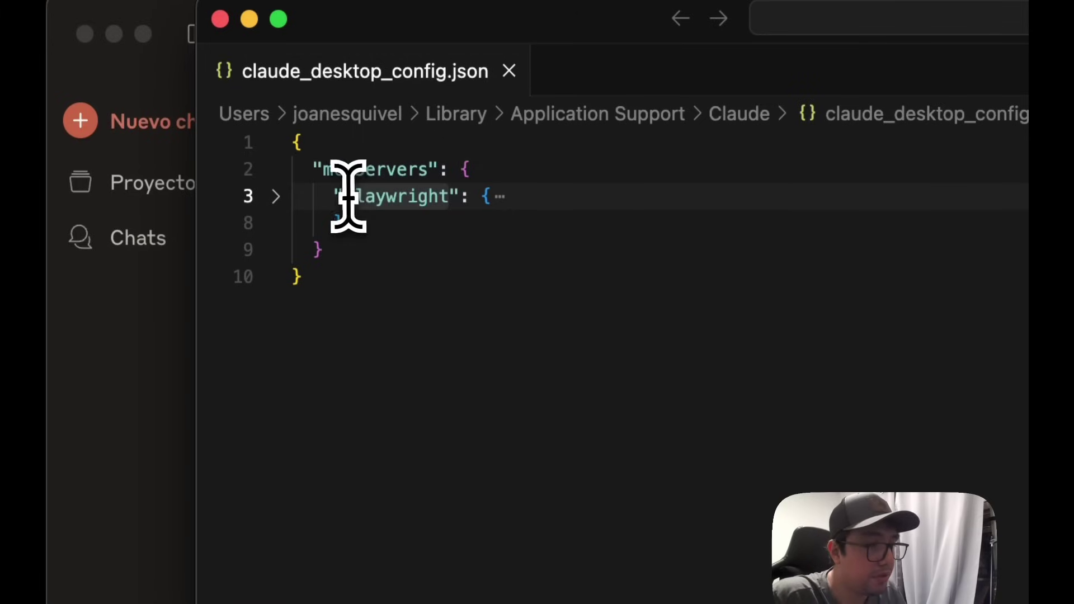
left_click(276, 196)
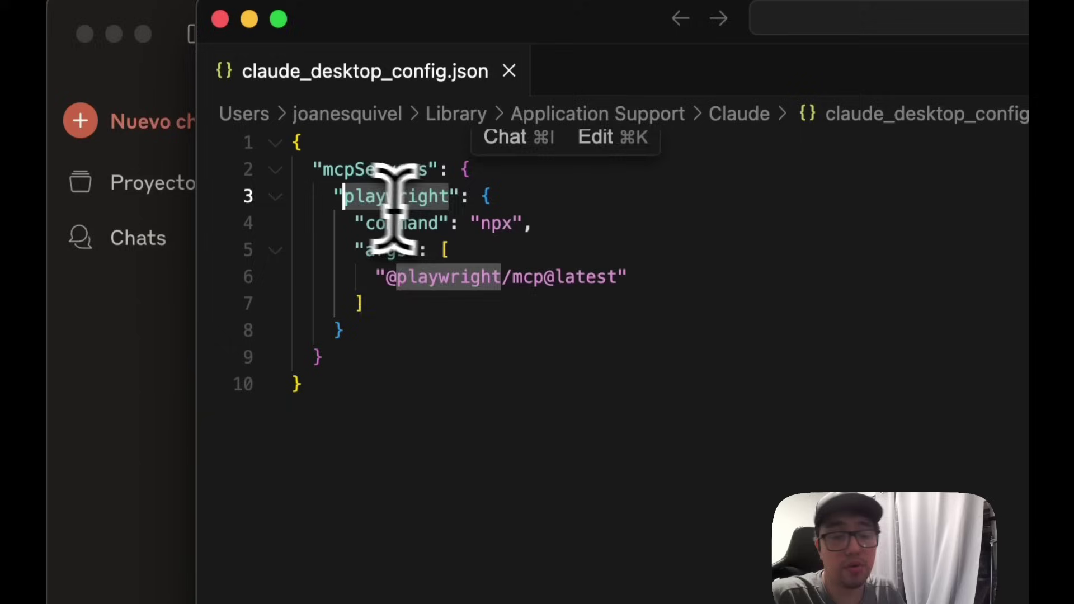
left_click(635, 305)
- Switch to the browser and select the whole Example config JSON block in the playwright-mcp README
key("super+Tab")
key("Tab")
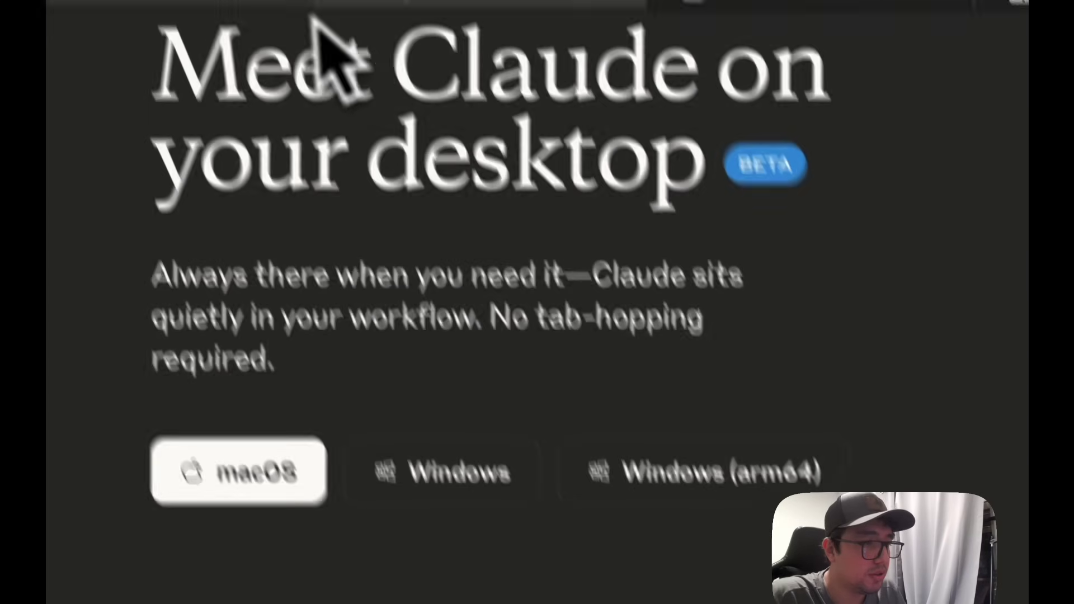
left_click(233, 89)
scroll(268, 235, "up", 10)
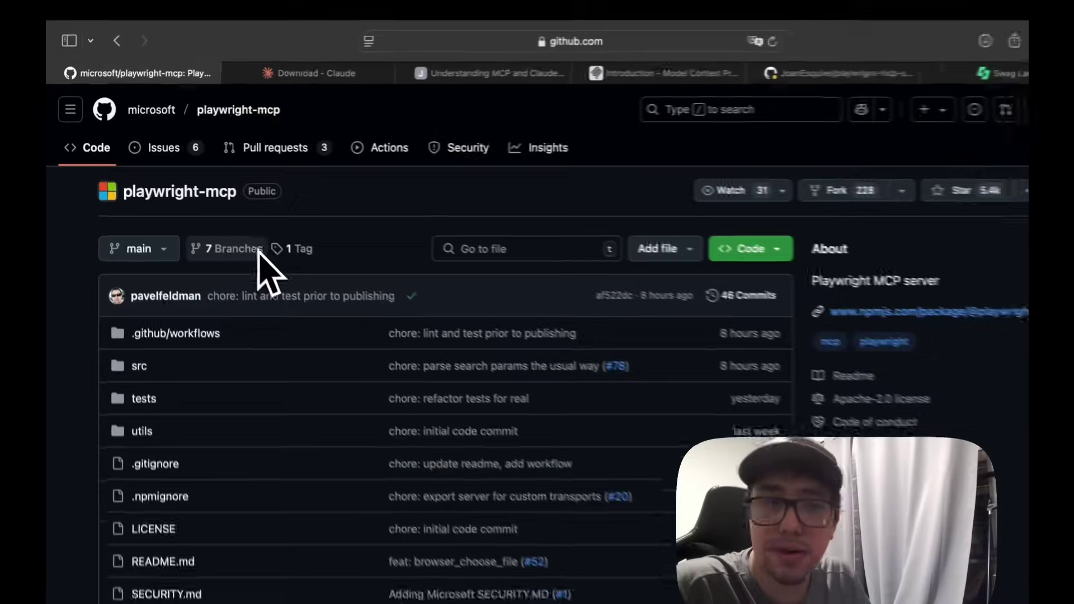
scroll(259, 253, "down", 20)
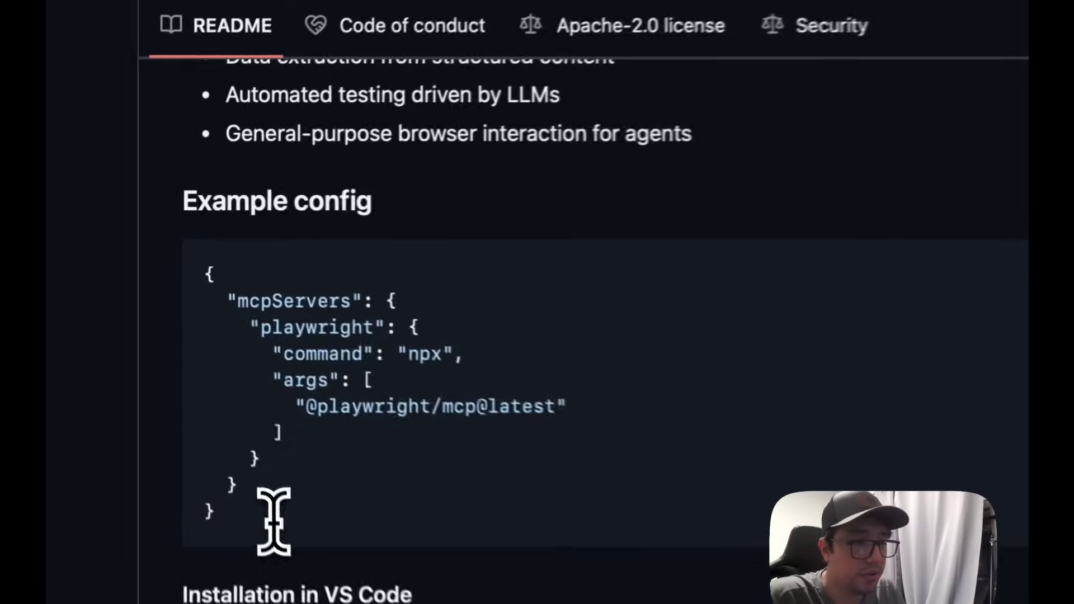
left_click_drag(274, 520, 192, 287)
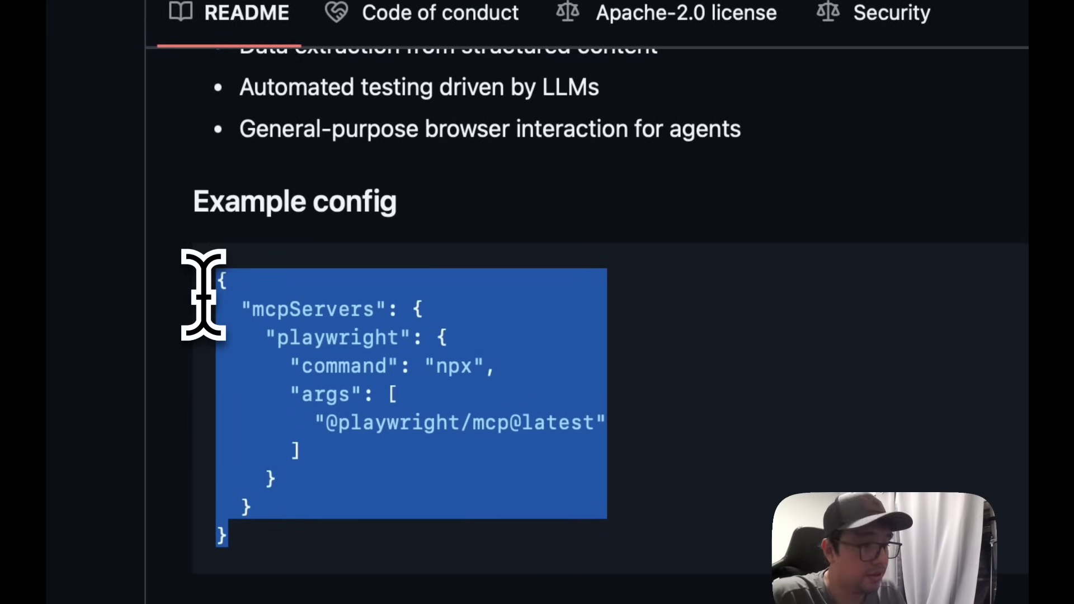
- Switch back to Cursor and select the entire contents of claude_desktop_config.json
key("super+Tab")
key("super+Tab")
key("super+Tab")
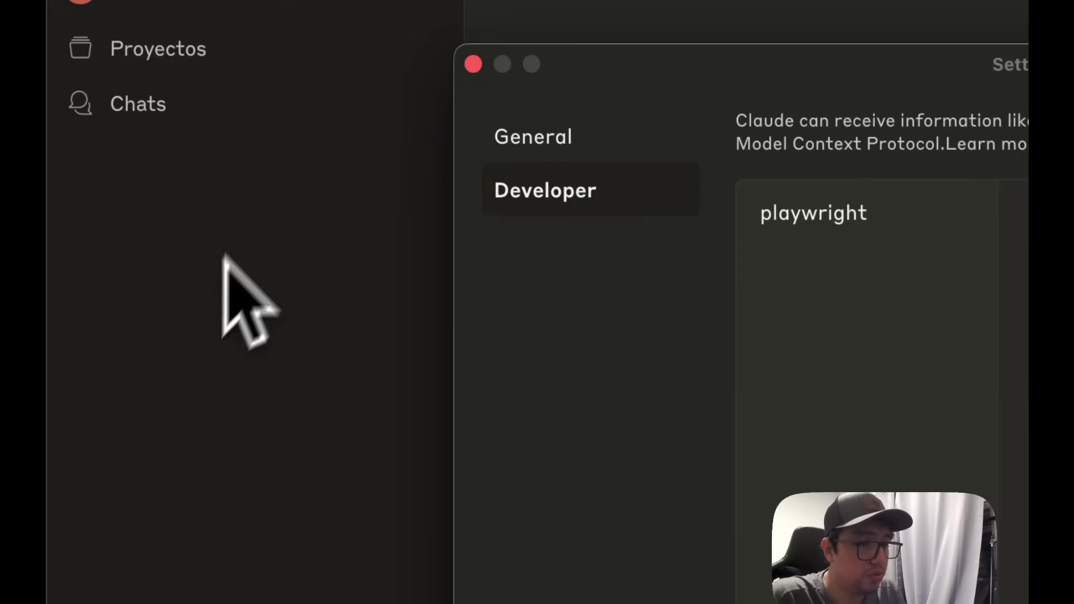
key("super+Tab")
key("super+a")
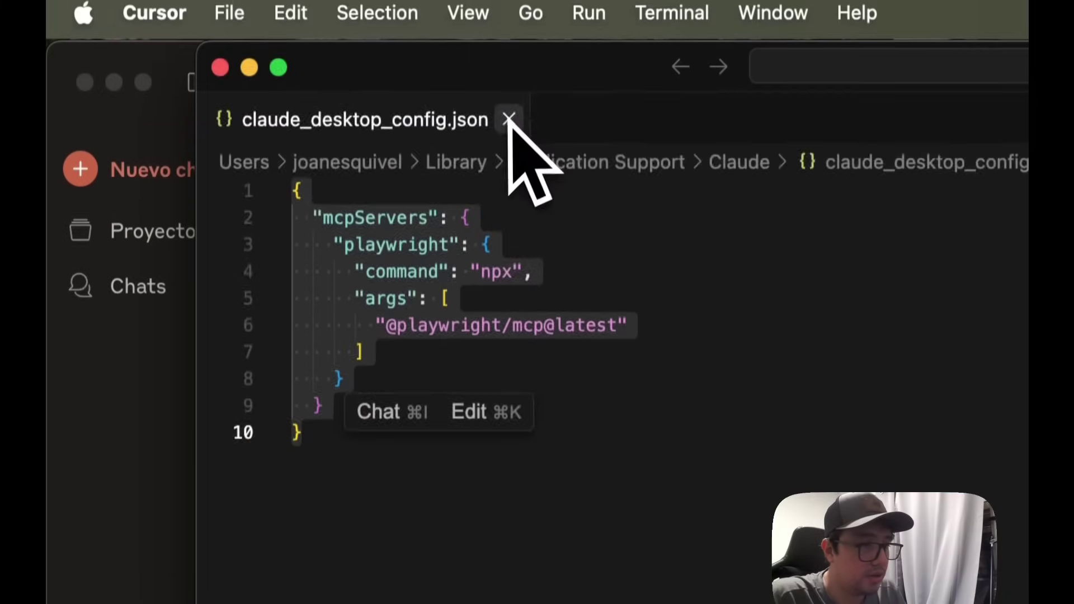
- Close claude_desktop_config.json with its Cursor window and dismiss the Claude Settings window
left_click(511, 116)
left_click(220, 79)
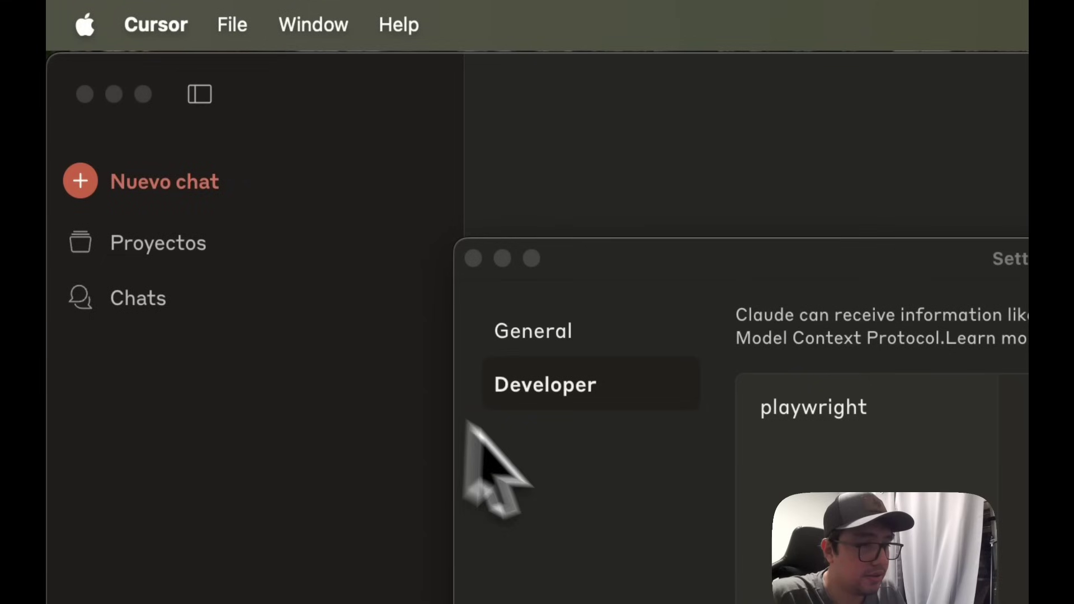
left_click(212, 72)
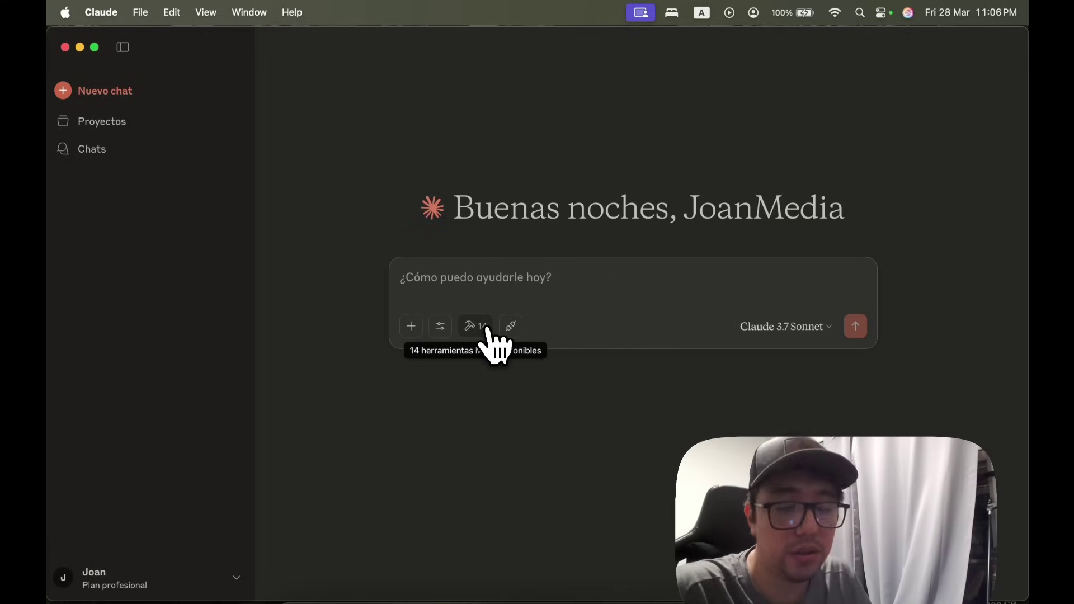
- Open the list of available MCP tools and examine the playwright server's browser tools, from browser_choose_file past browser_save_as_pdf
left_click(488, 330)
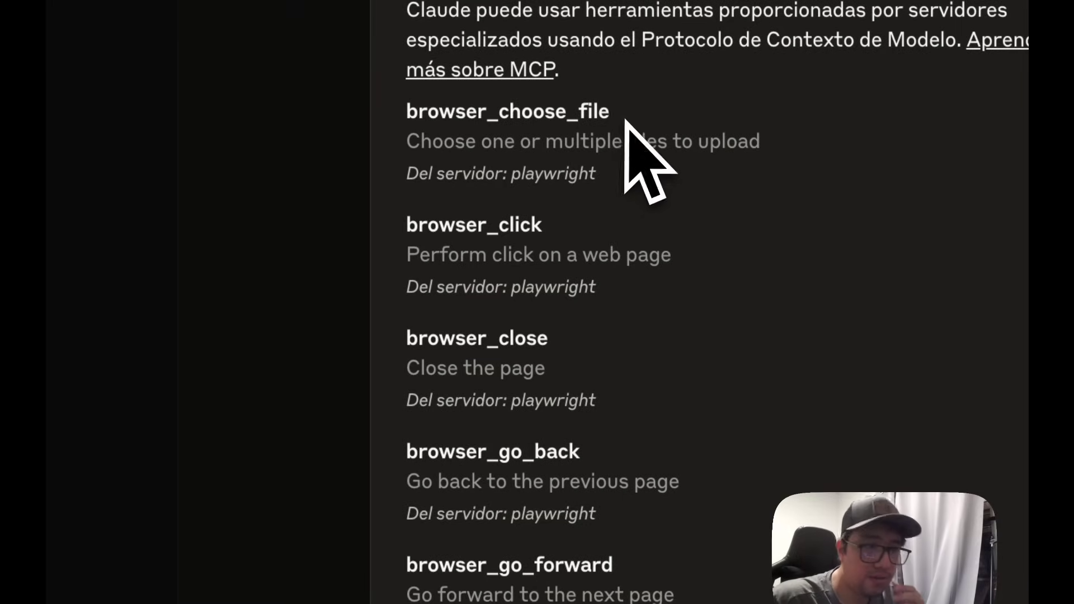
left_click_drag(625, 119, 487, 107)
left_click_drag(557, 170, 586, 184)
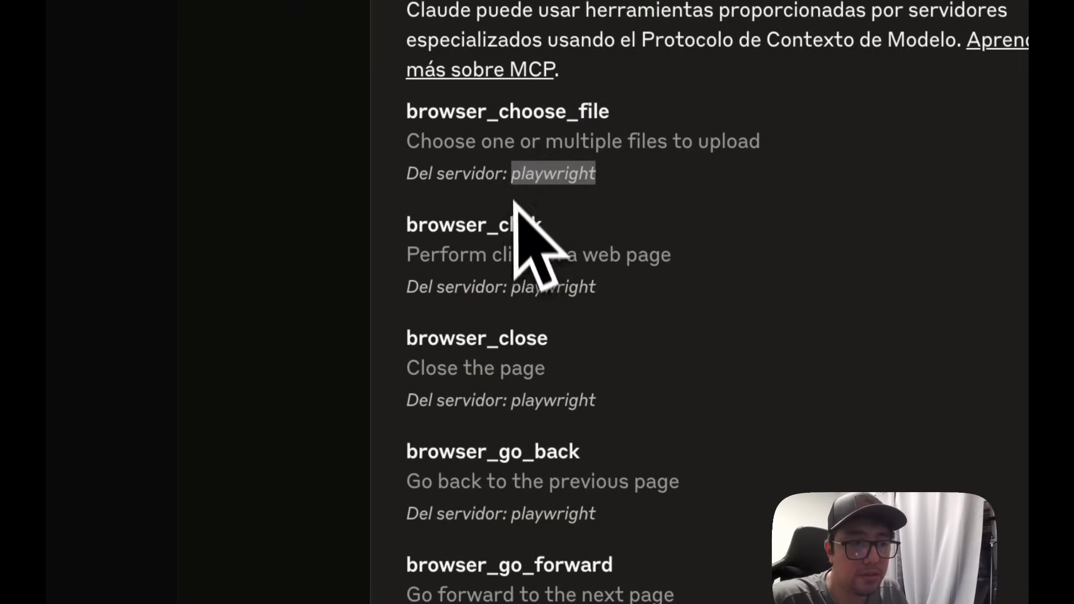
left_click_drag(541, 224, 440, 224)
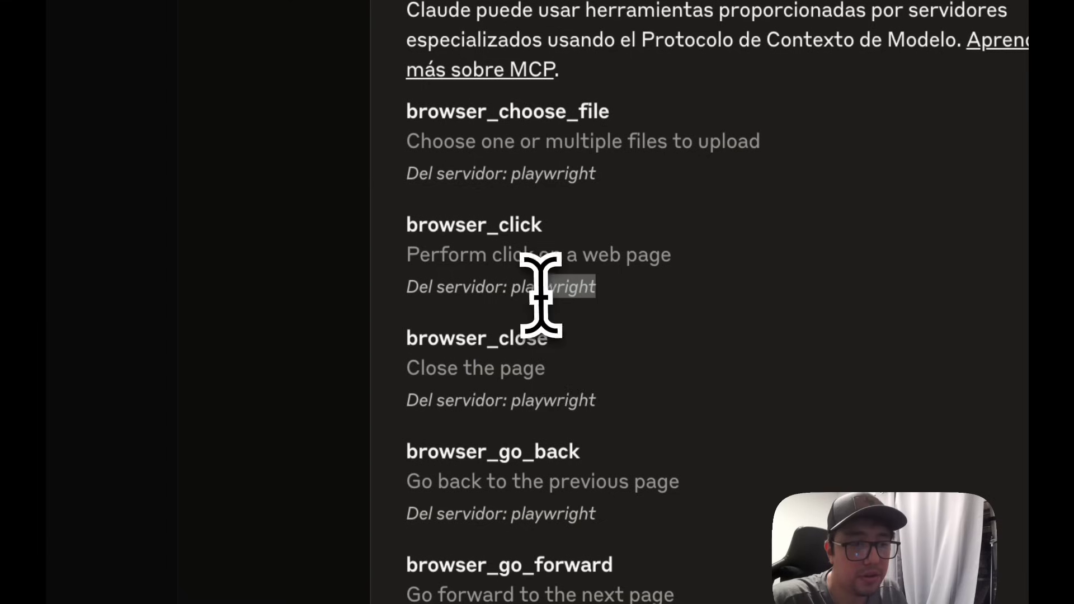
left_click_drag(549, 338, 427, 339)
left_click_drag(580, 451, 448, 452)
scroll(448, 452, "down", 3)
left_click_drag(614, 395, 478, 396)
left_click_drag(538, 508, 510, 508)
scroll(522, 539, "down", 8)
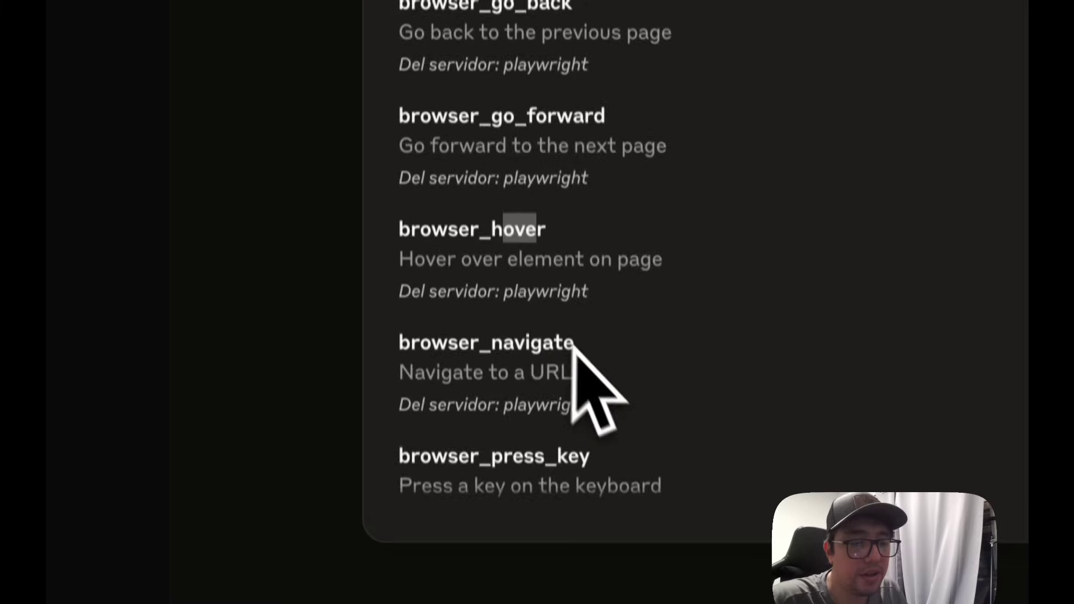
left_click_drag(613, 384, 456, 384)
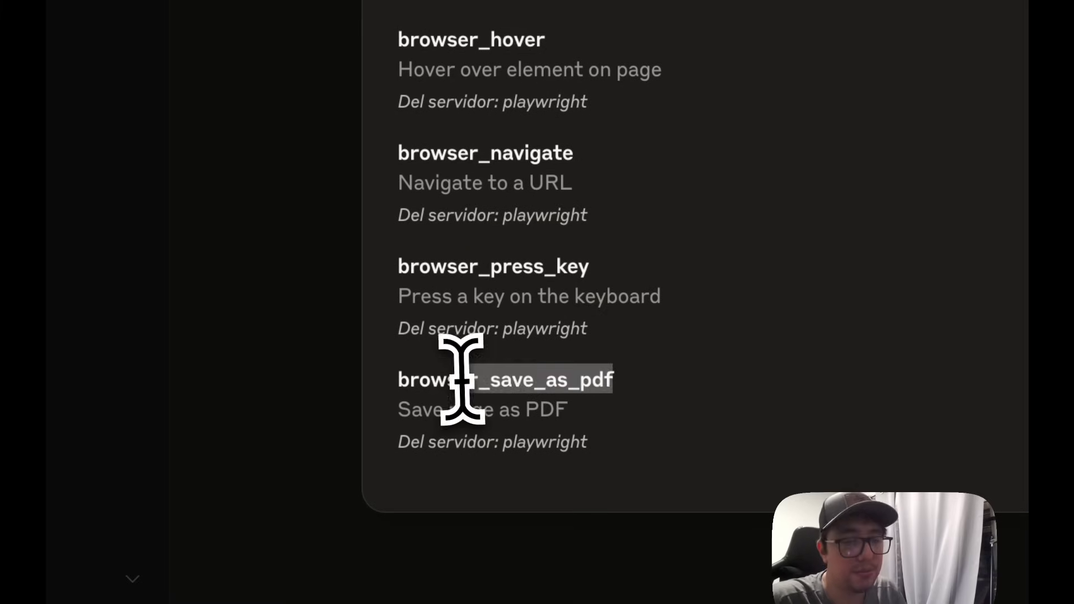
scroll(461, 379, "down", 5)
scroll(461, 380, "down", 7)
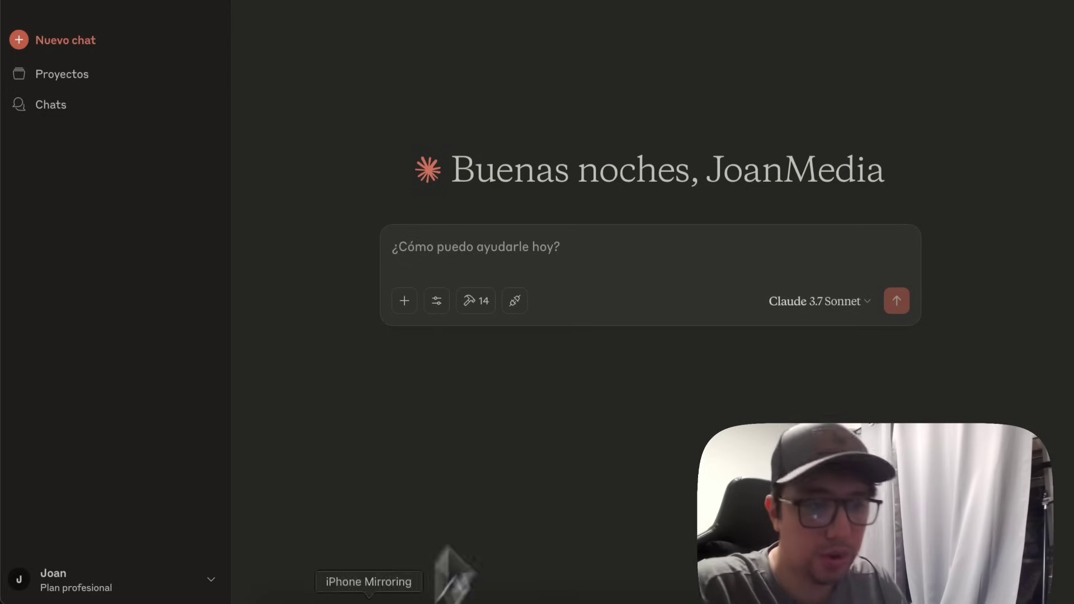
left_click(559, 246)
key("super+v")
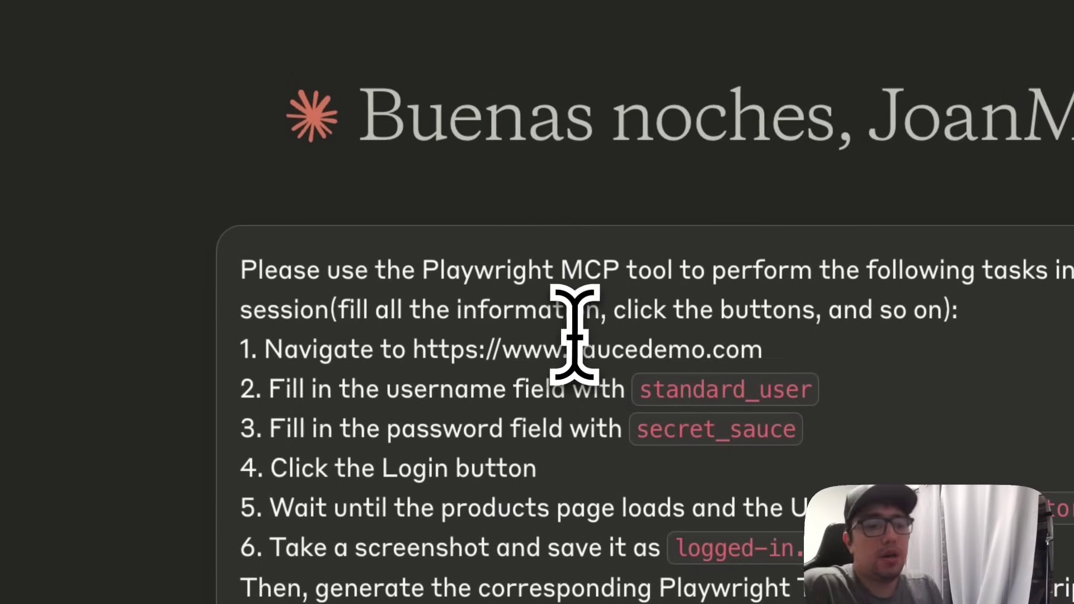
- Examine the pasted prompt's instructions, from the site navigation and login tasks to the /inventory check and the logged-in.png screenshot
left_click(339, 273)
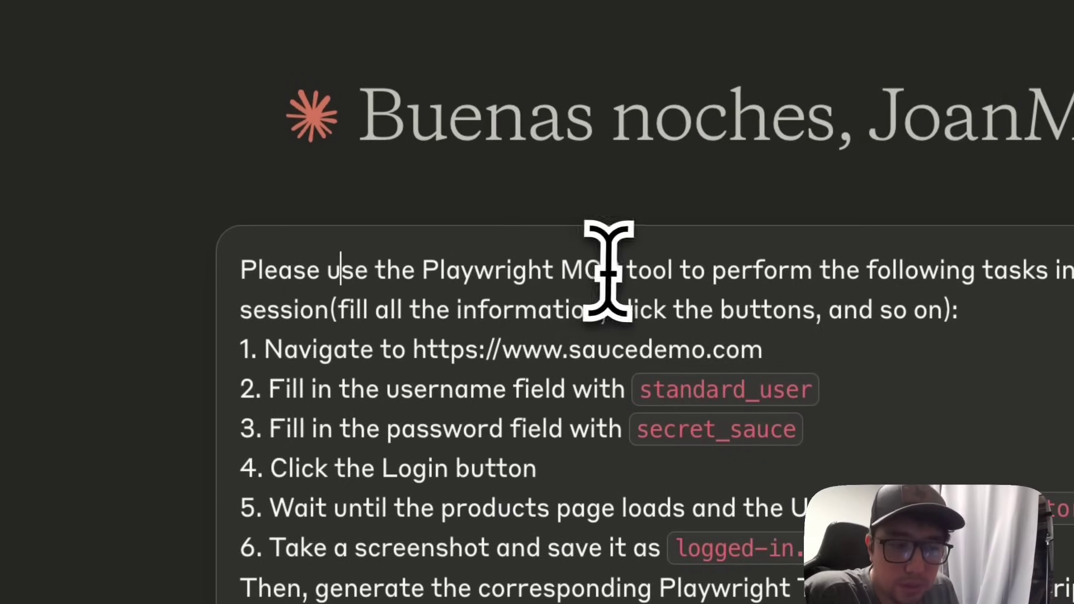
left_click_drag(613, 270, 1053, 273)
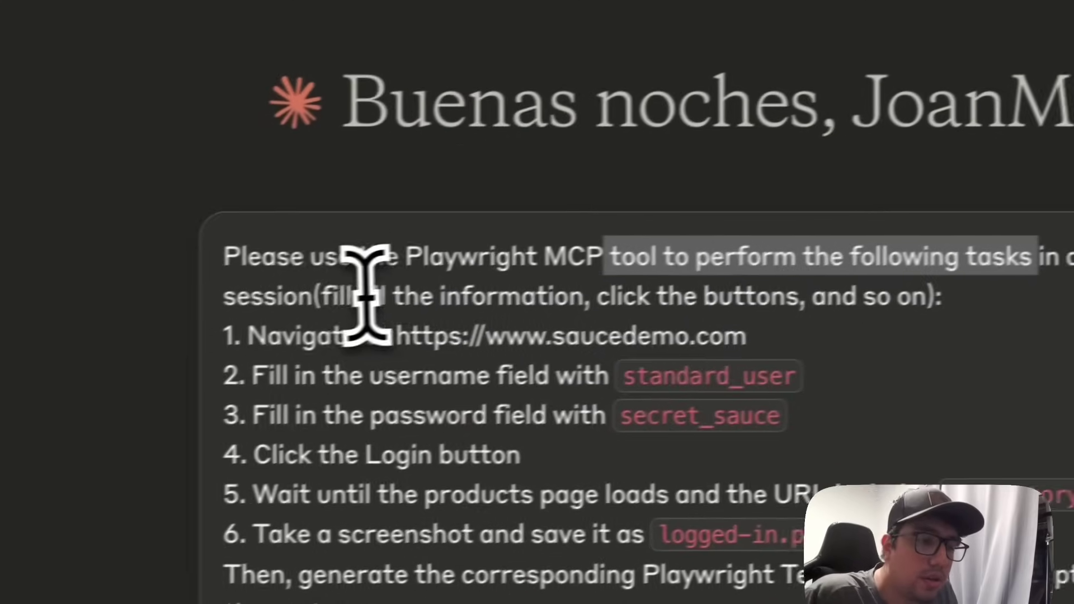
left_click_drag(323, 295, 552, 296)
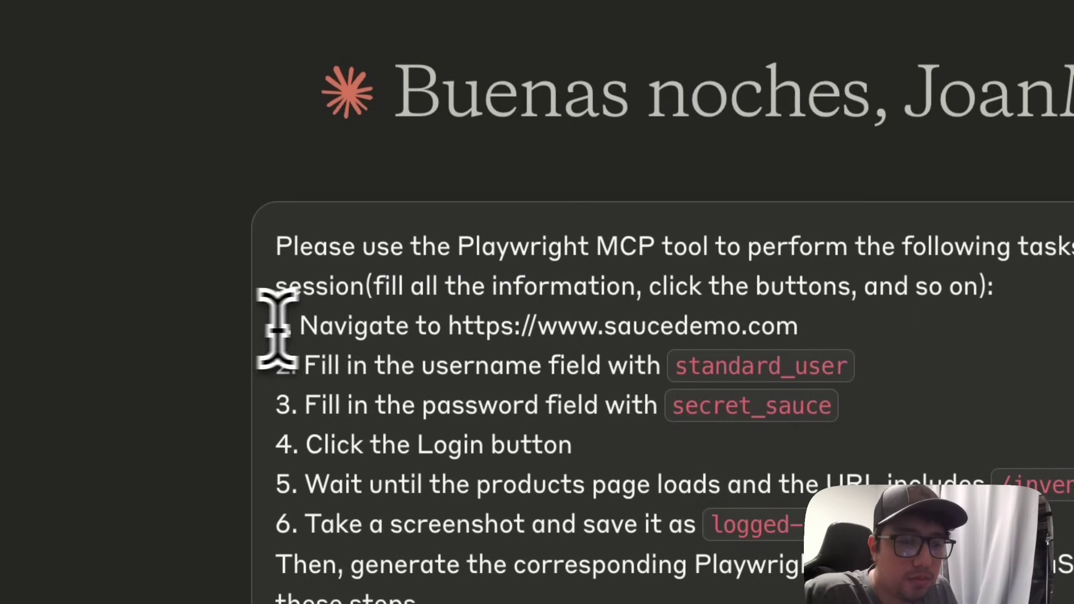
left_click_drag(797, 326, 273, 324)
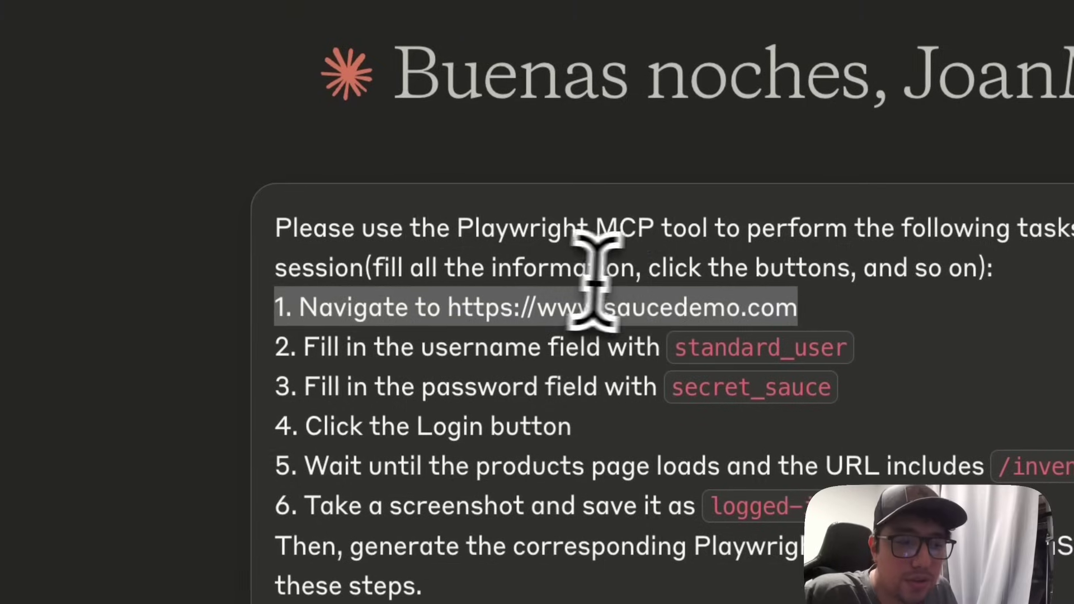
left_click(719, 291)
triple_click(828, 339)
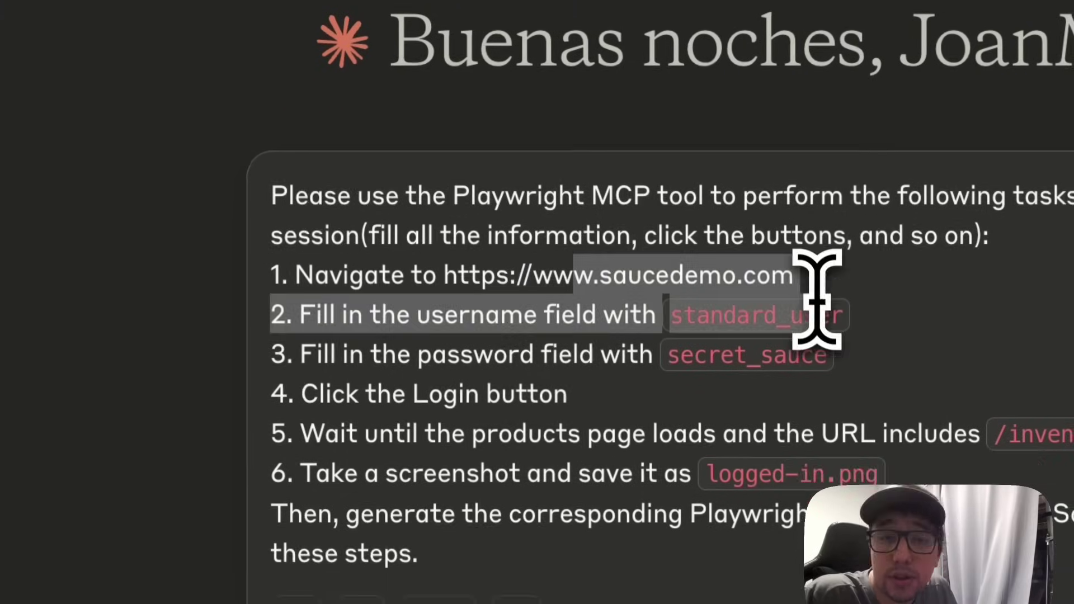
left_click(560, 346)
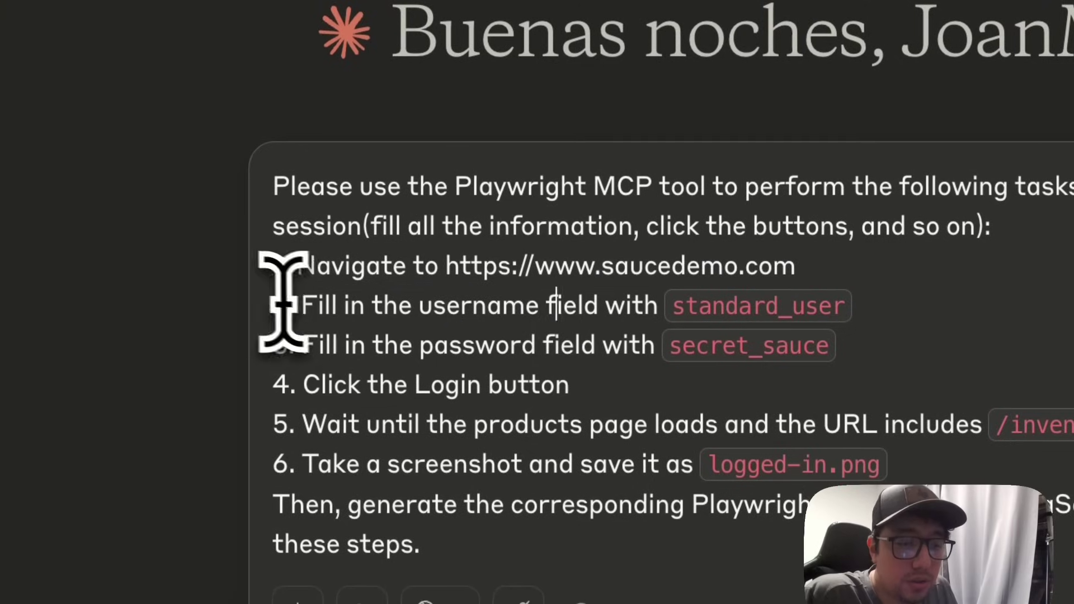
left_click_drag(295, 304, 853, 306)
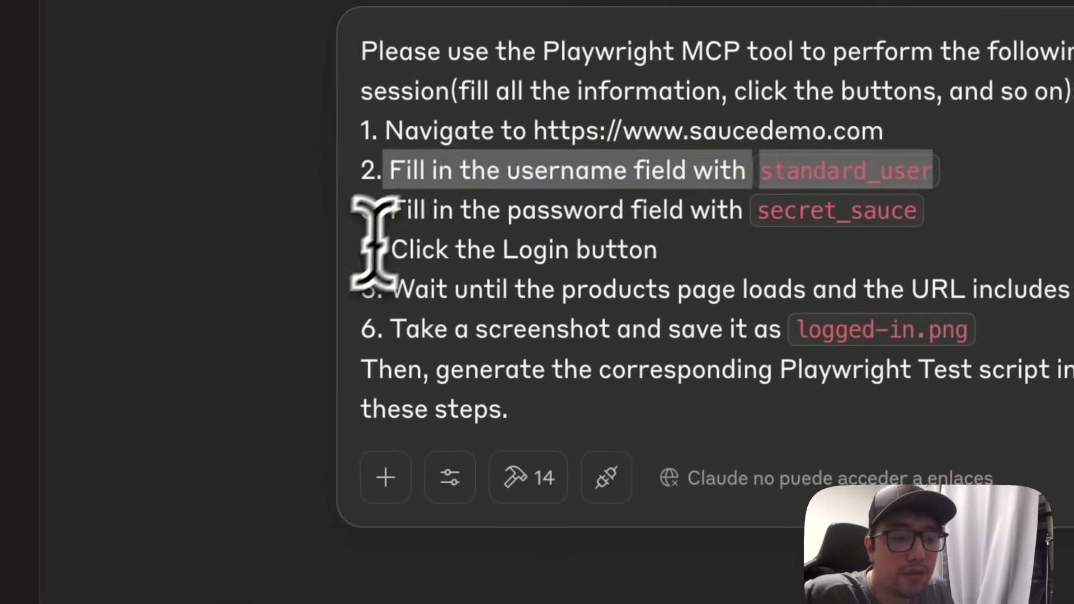
left_click_drag(374, 240, 931, 199)
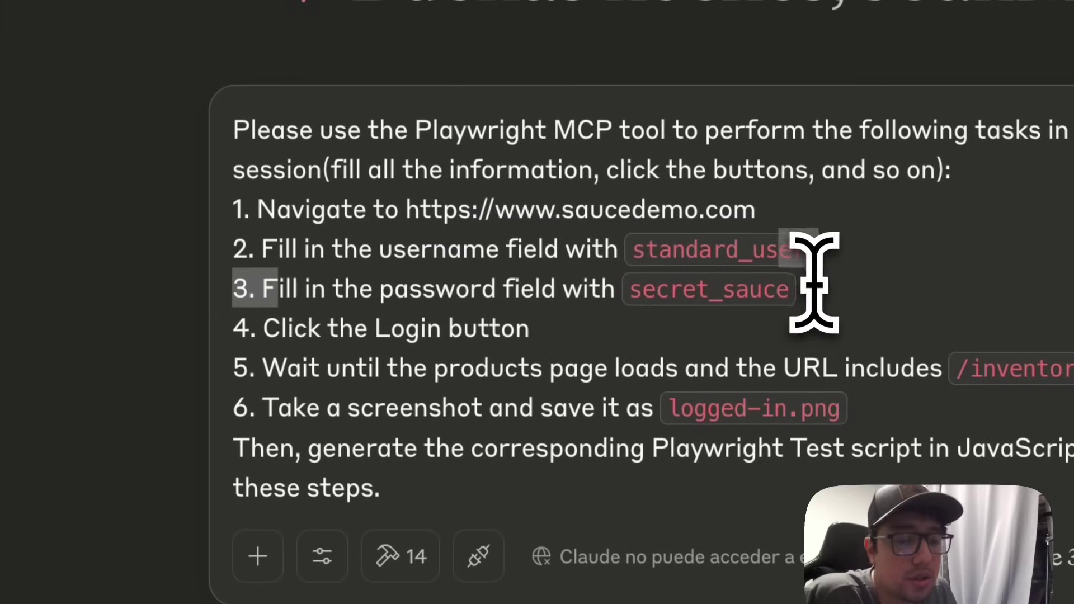
left_click(767, 297)
left_click_drag(562, 329, 268, 324)
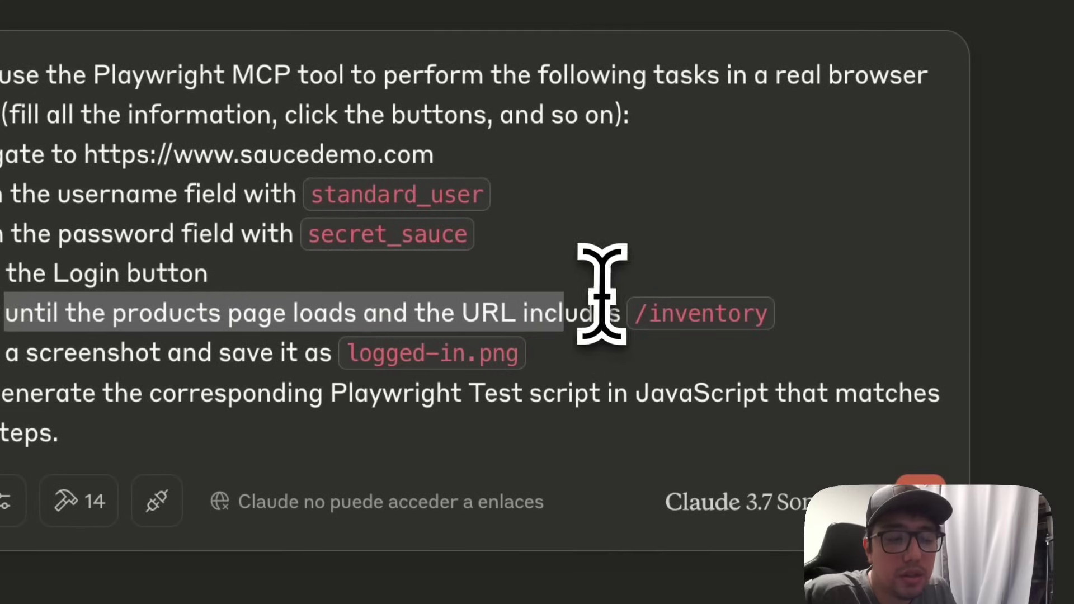
left_click(645, 312)
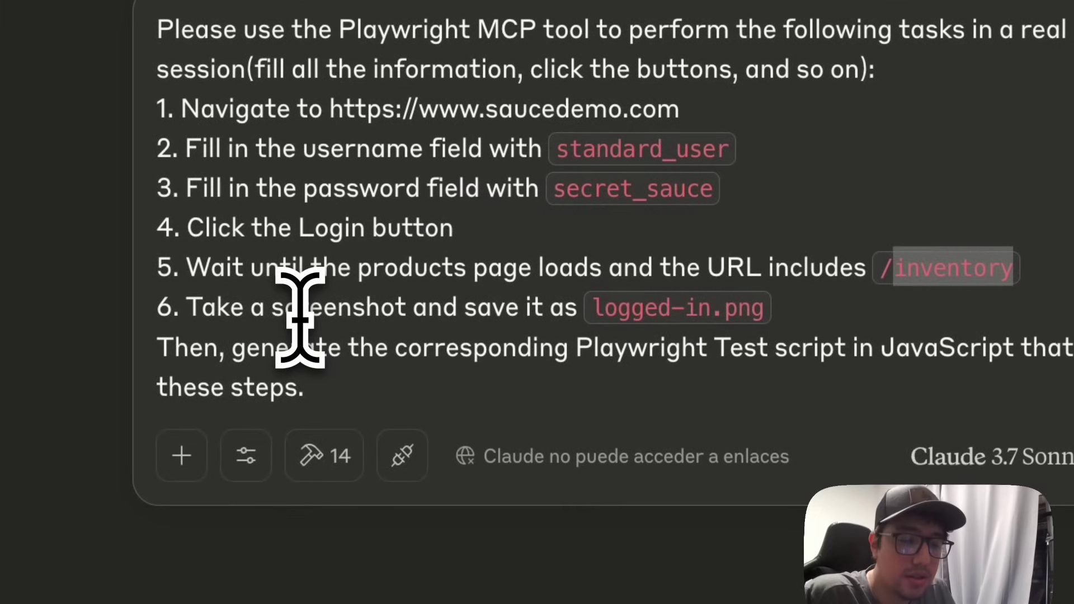
left_click(736, 309)
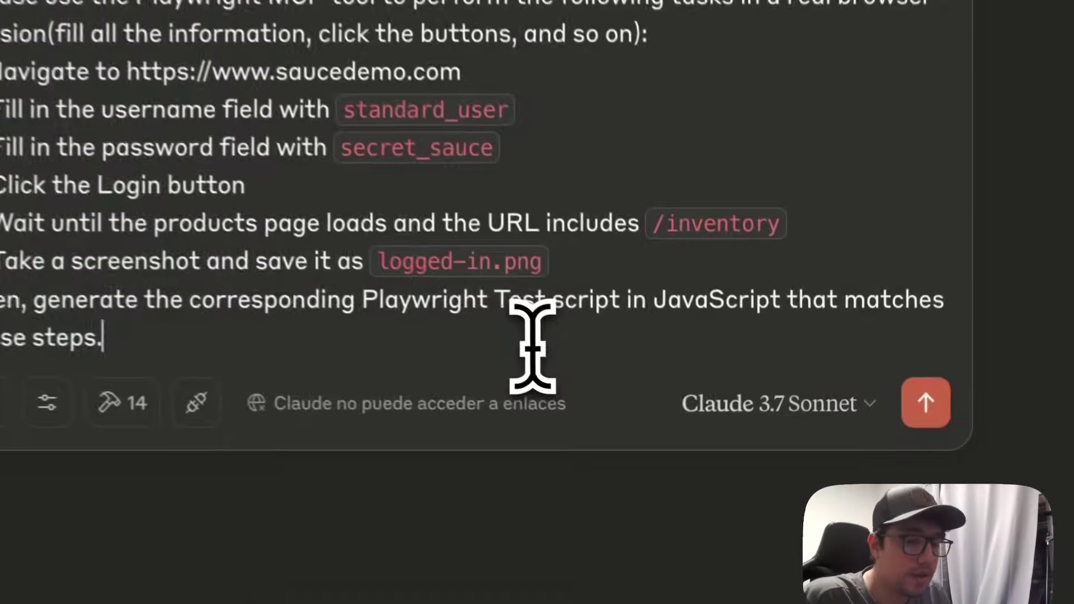
- Submit the prompt, allow playwright's browser_navigate tool for this chat, and switch back from Chrome to Claude
key("Return")
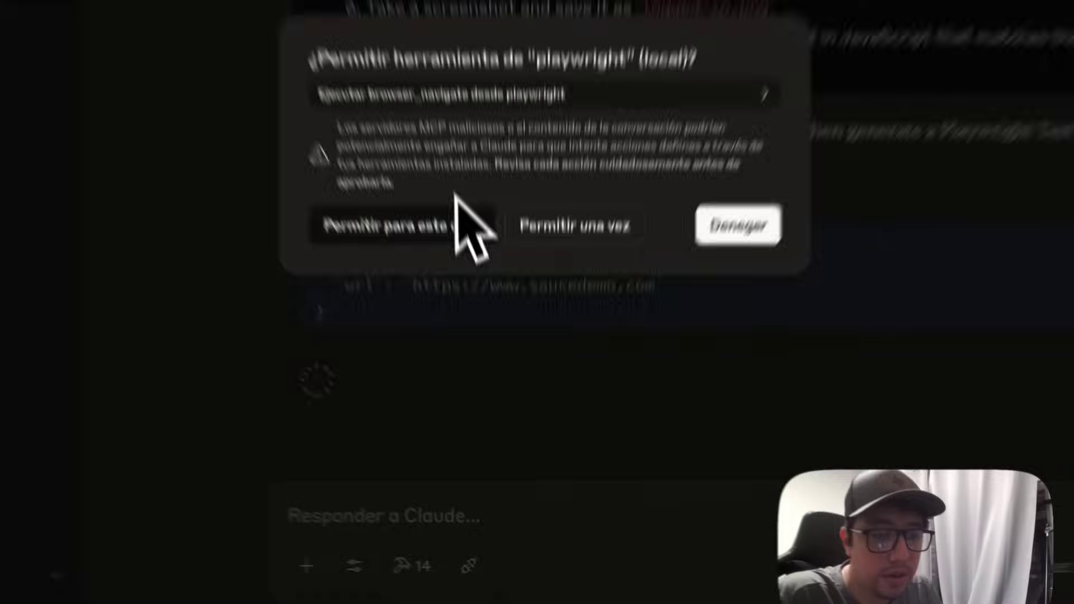
left_click(485, 342)
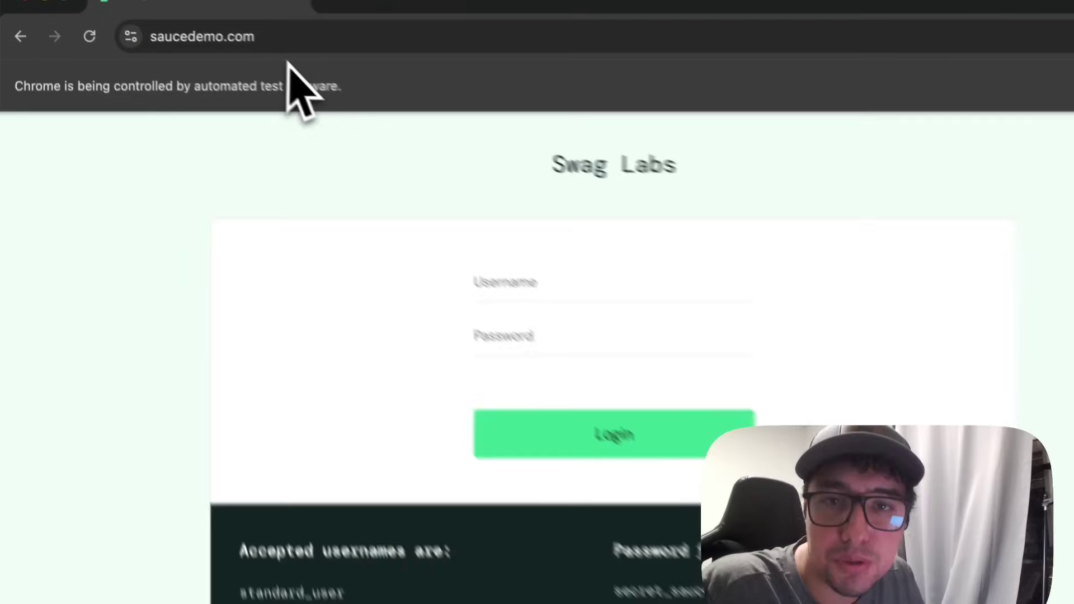
key("super+Tab")
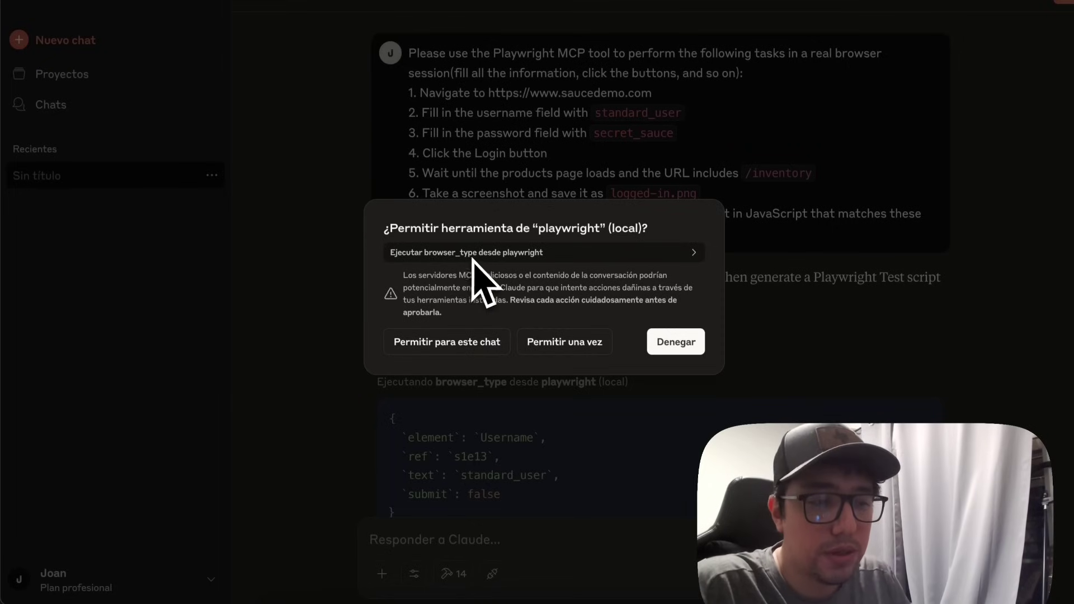
- Allow playwright's browser_type, browser_click and browser_take_screenshot tools for this chat, checking the saucedemo.com inventory page after the login
left_click(479, 342)
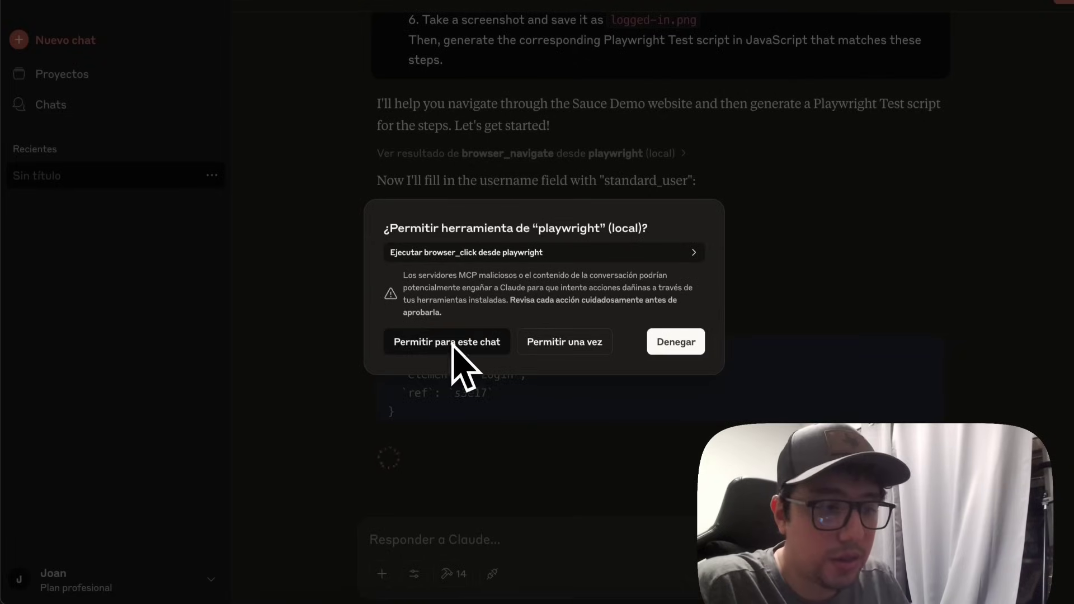
left_click(448, 342)
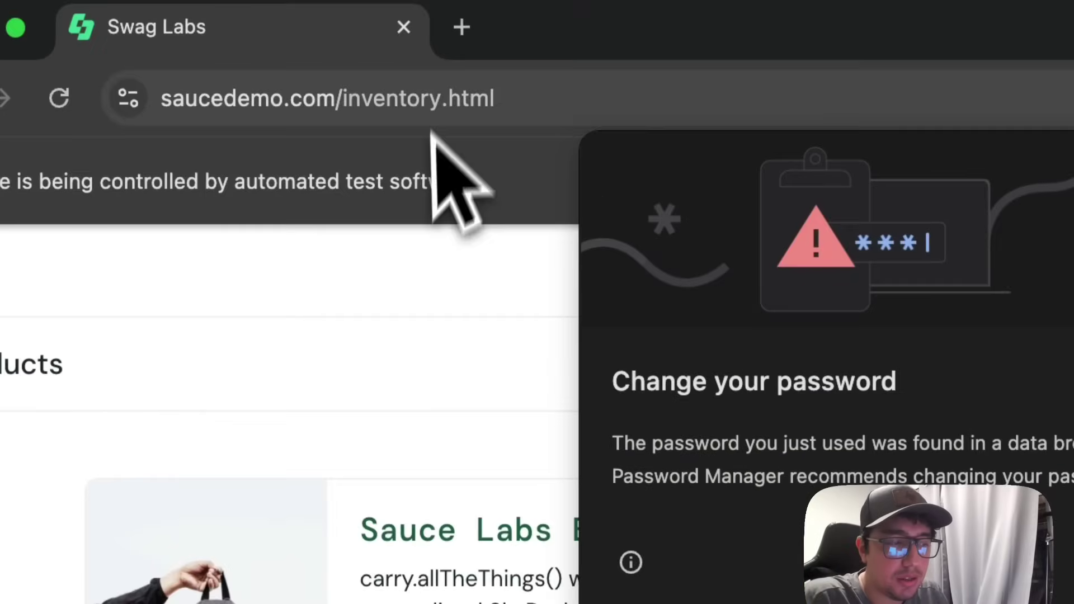
left_click(530, 106)
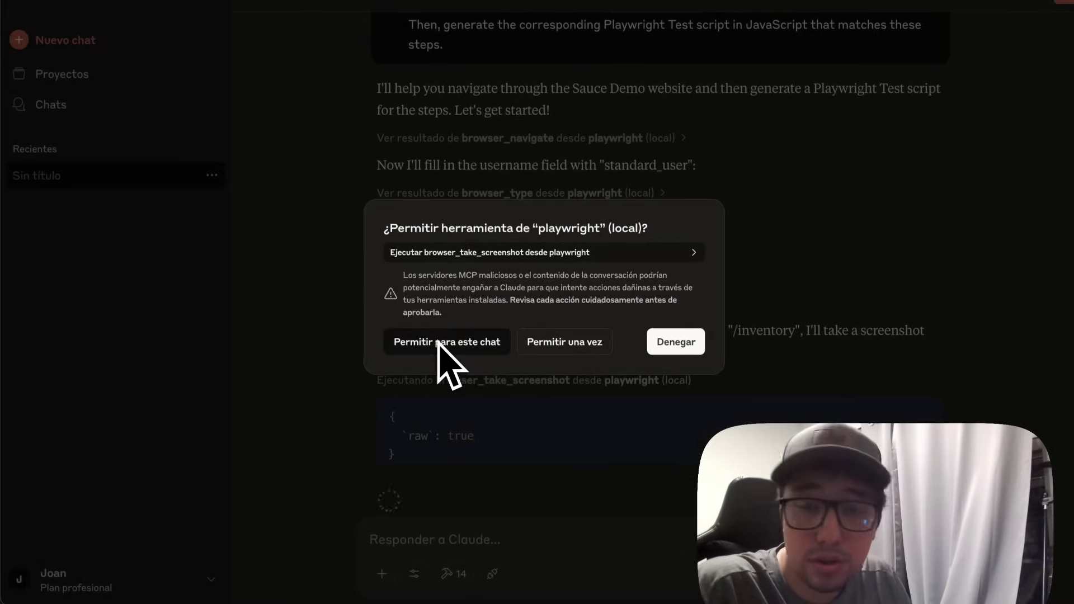
left_click(439, 342)
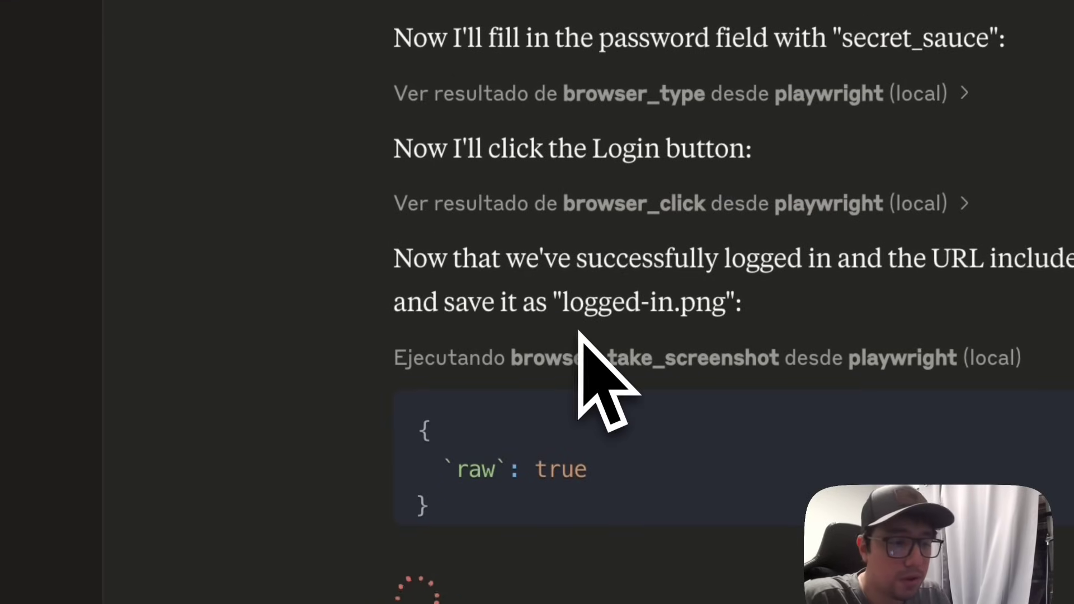
scroll(579, 334, "down", 1)
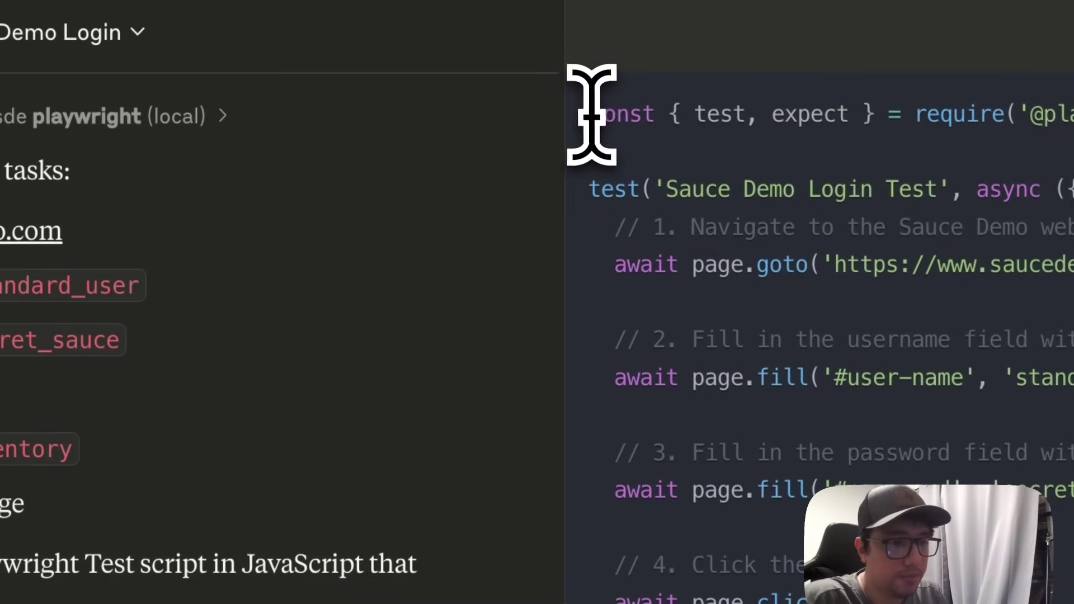
- Copy Claude's entire generated test script and paste it over the contents of example.spec.js in Cursor's playwright-mcp-server project
left_click_drag(591, 115, 618, 576)
key("super+Tab")
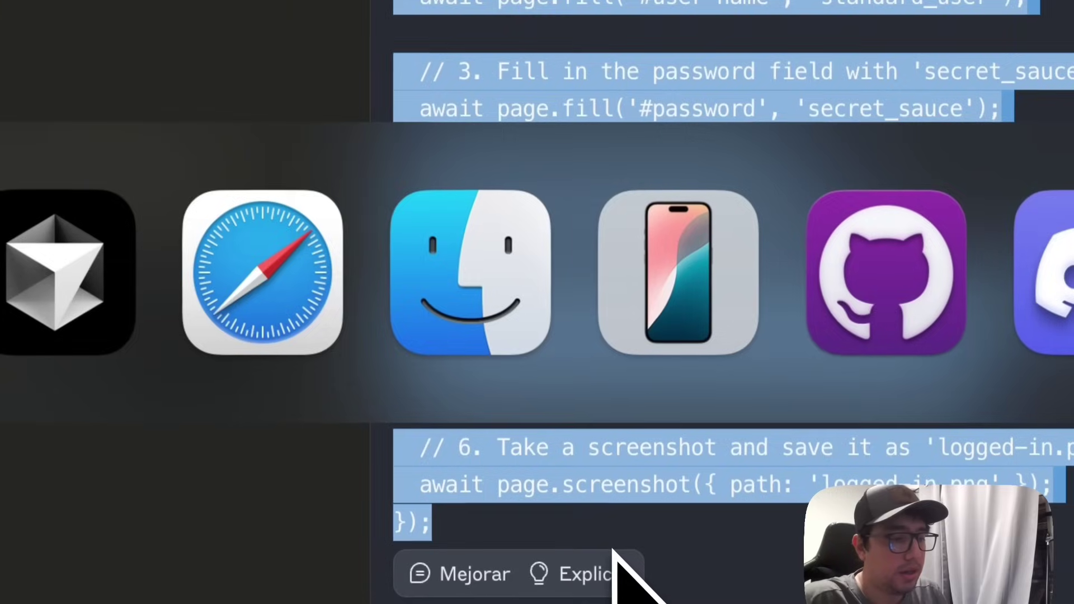
key("super+Tab")
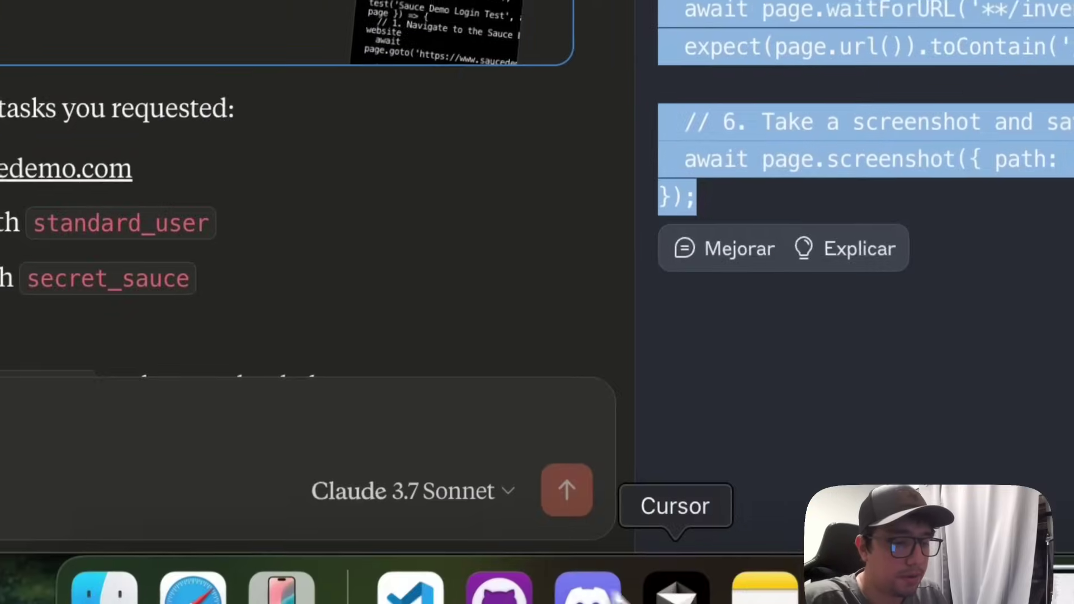
left_click(680, 585)
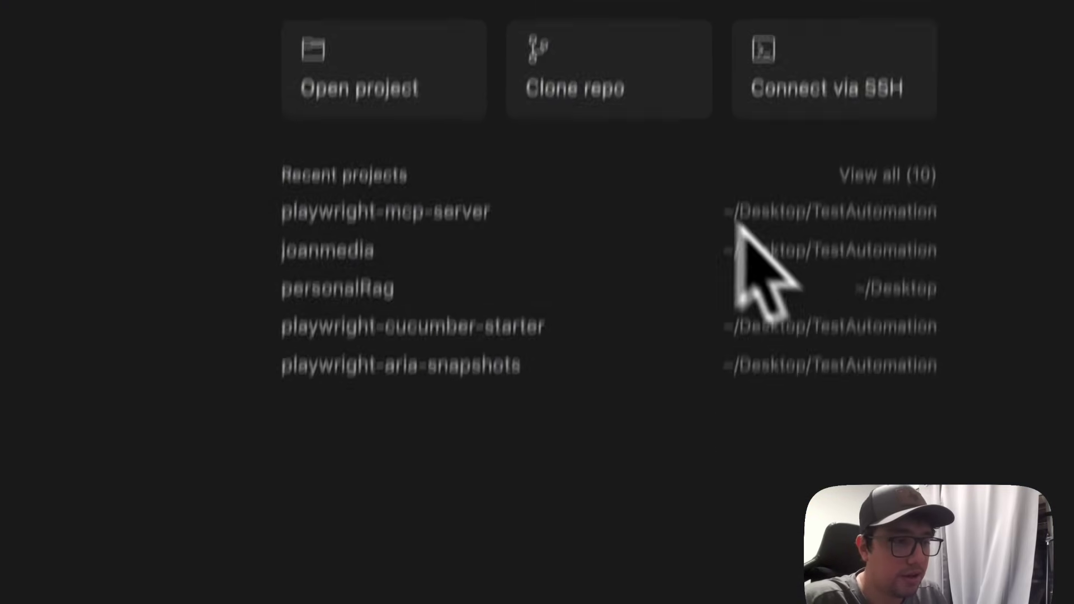
left_click(414, 215)
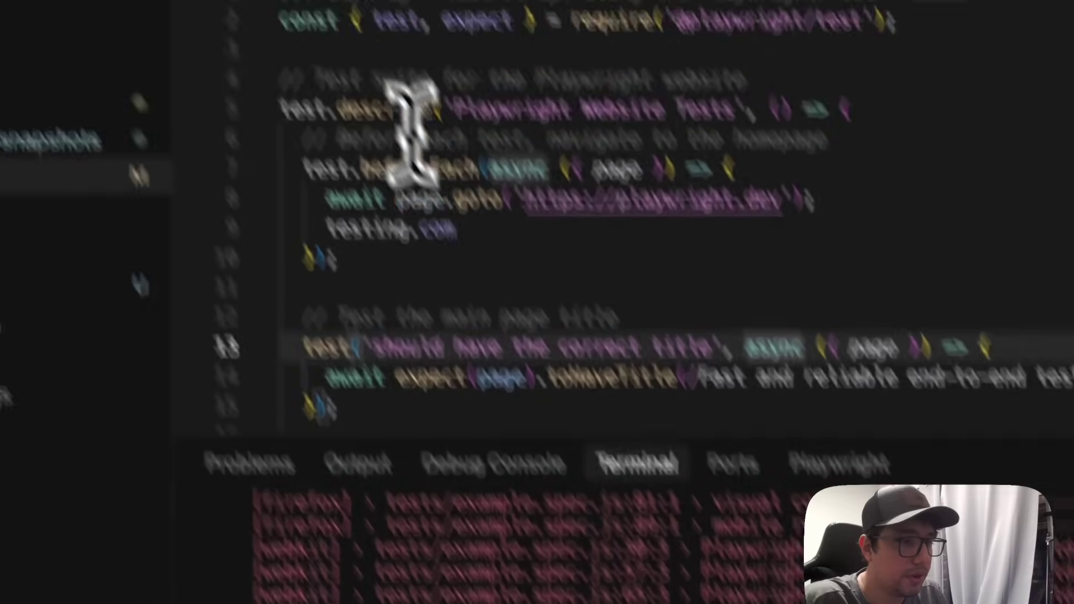
key("super+a")
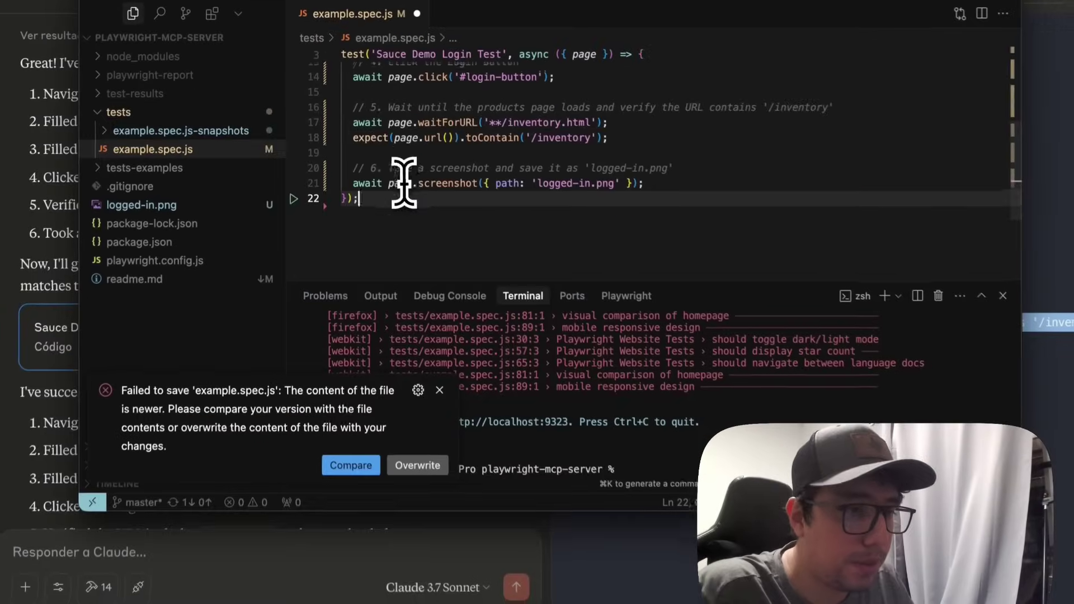
scroll(391, 476, "up", 4)
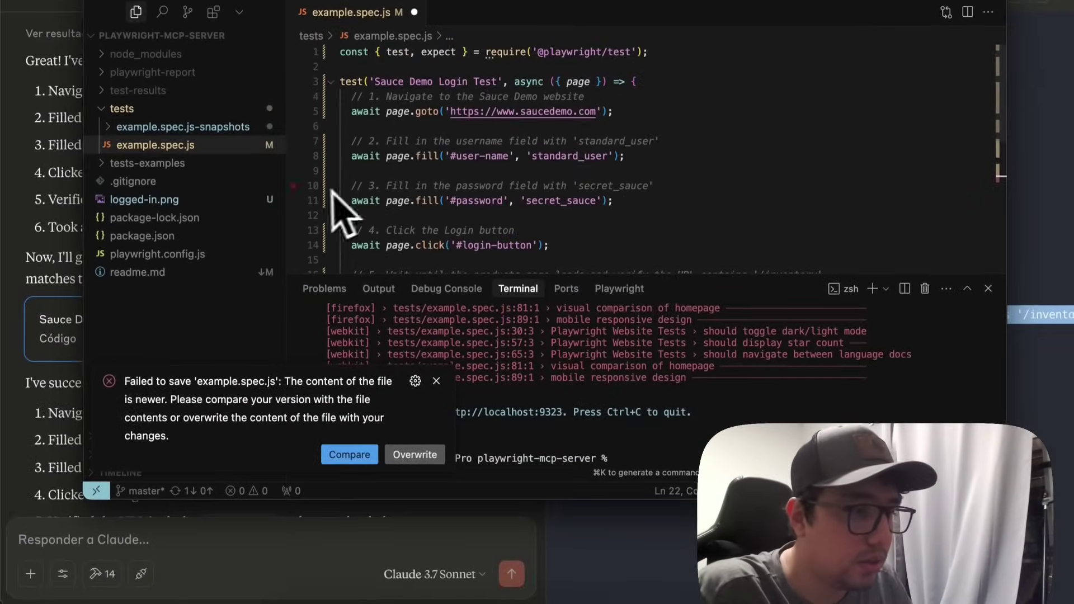
- Delete the example.spec.js-snapshots folder from the project's tests folder and confirm the deletion
right_click(232, 128)
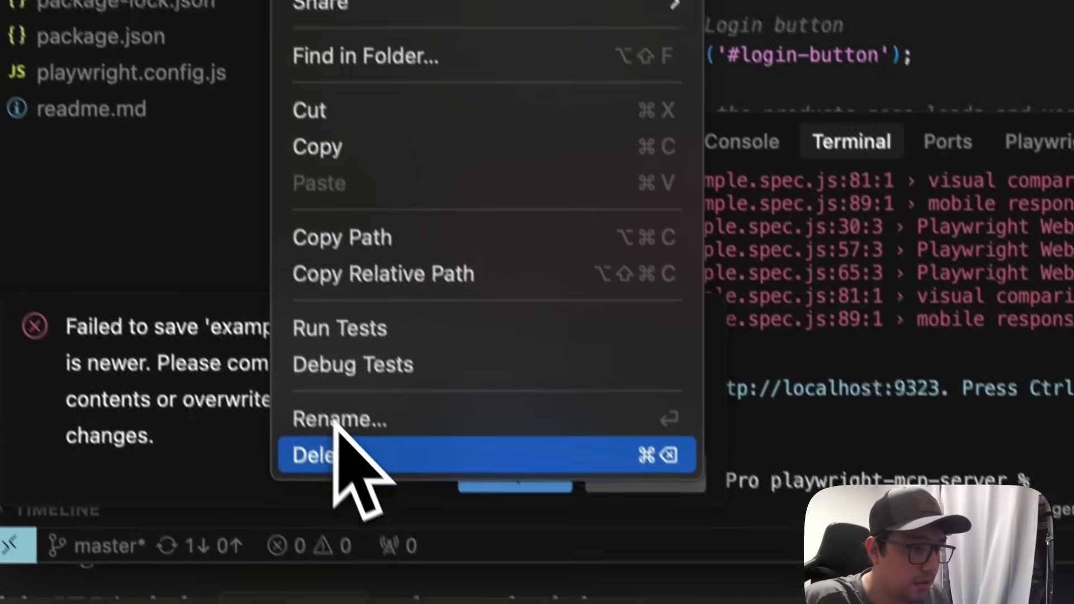
left_click(246, 448)
left_click(875, 101)
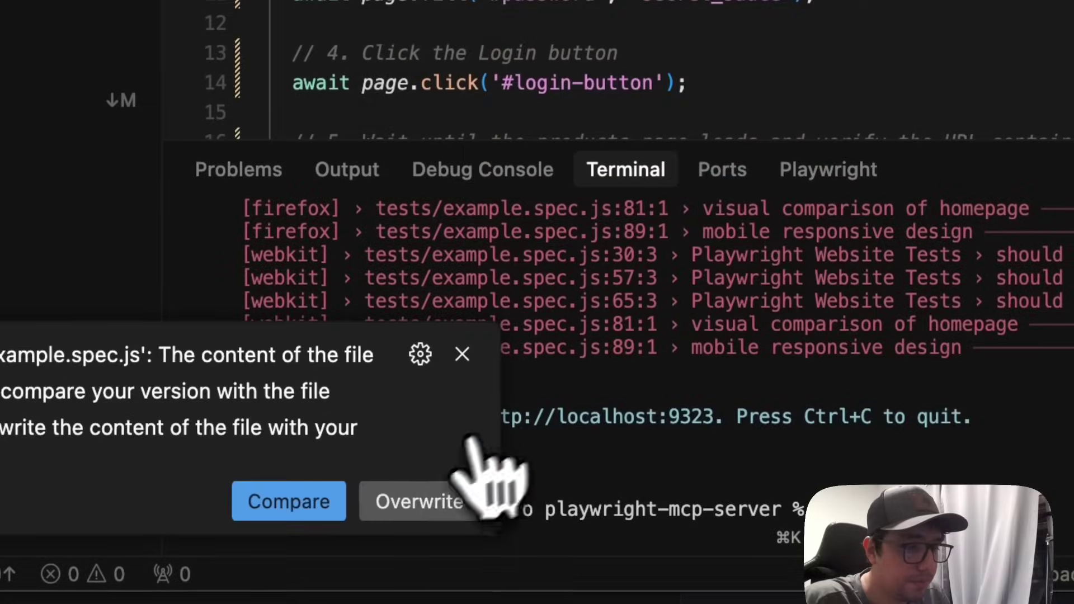
- Clear the terminal and run the tests in a visible browser with npx playwright test --headed
left_click(467, 487)
key("super+k")
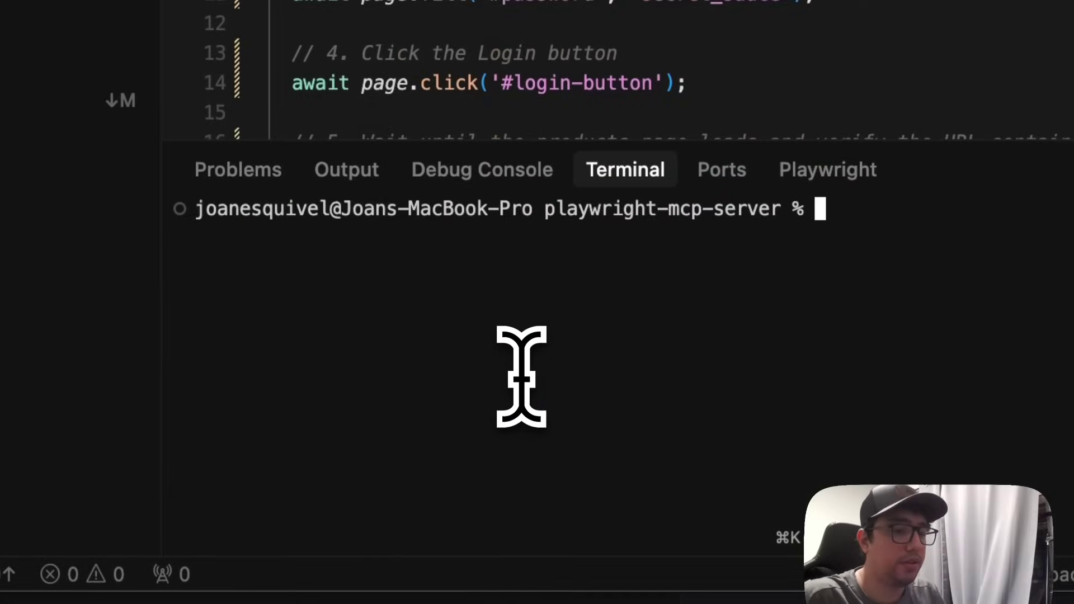
type("npx playwright test --headed")
key("Return")
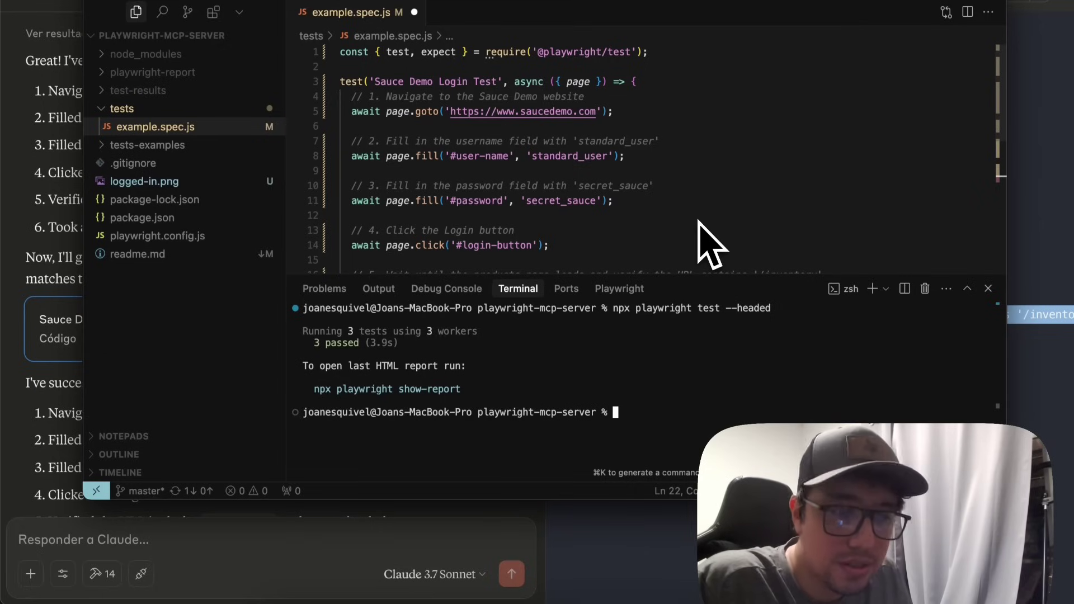
- Try to save the pasted script in example.spec.js
key("super+s")
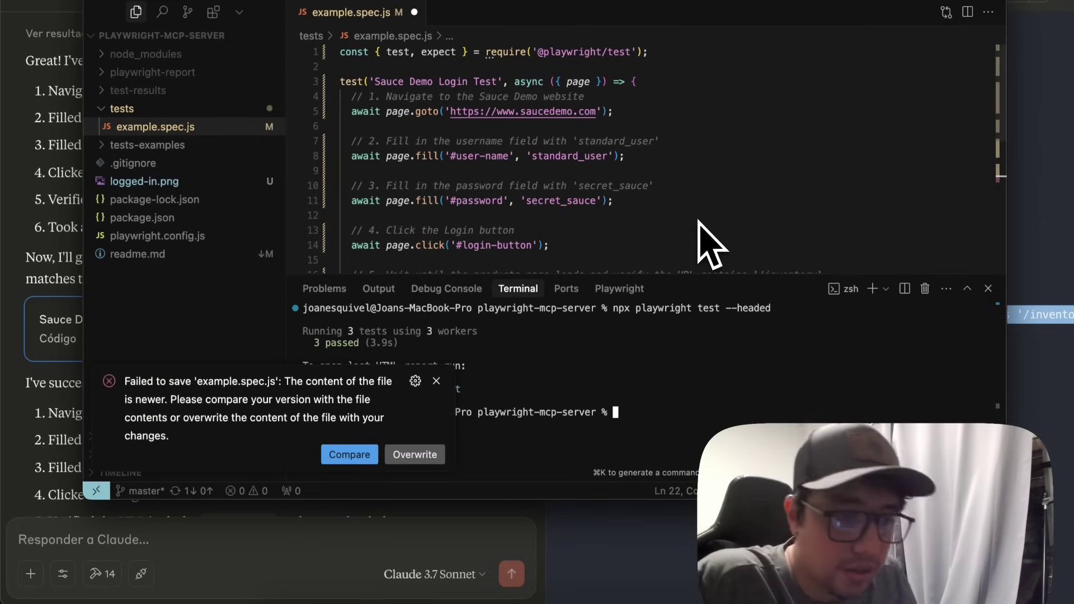